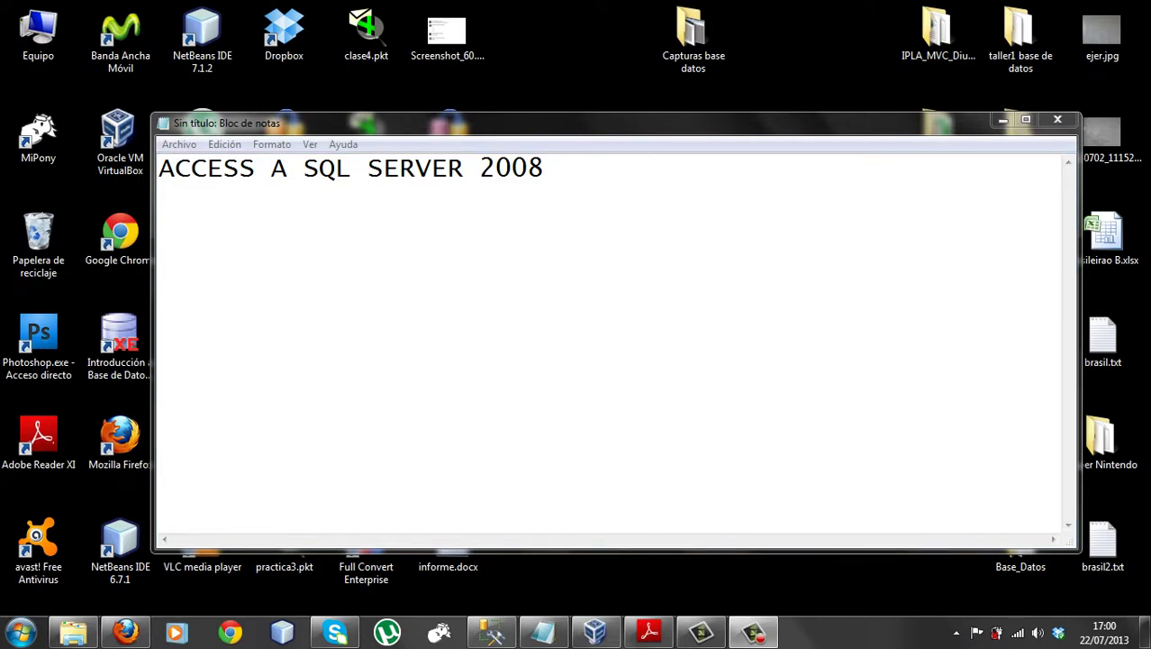
Minimize the 'ACCESS A SQL SERVER 2008' Notepad note to reveal the desktop
click(1003, 120)
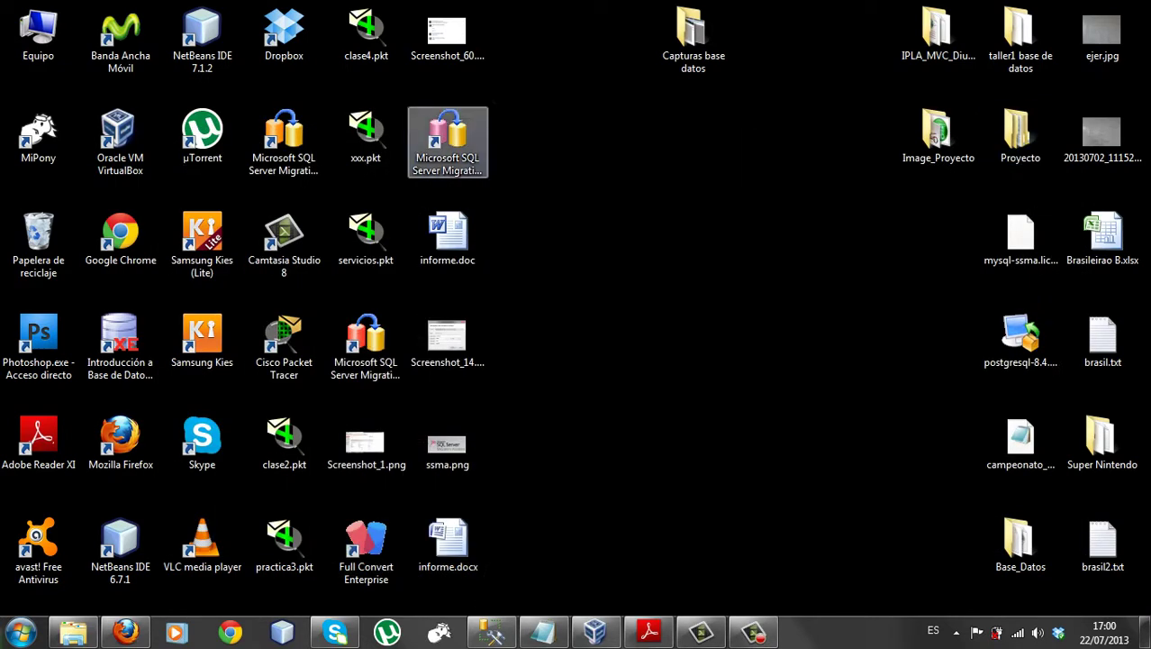
Launch SSMA for Access and create project SqlMigration37 for SQL Server 2008 with wizard defaults
click(448, 140)
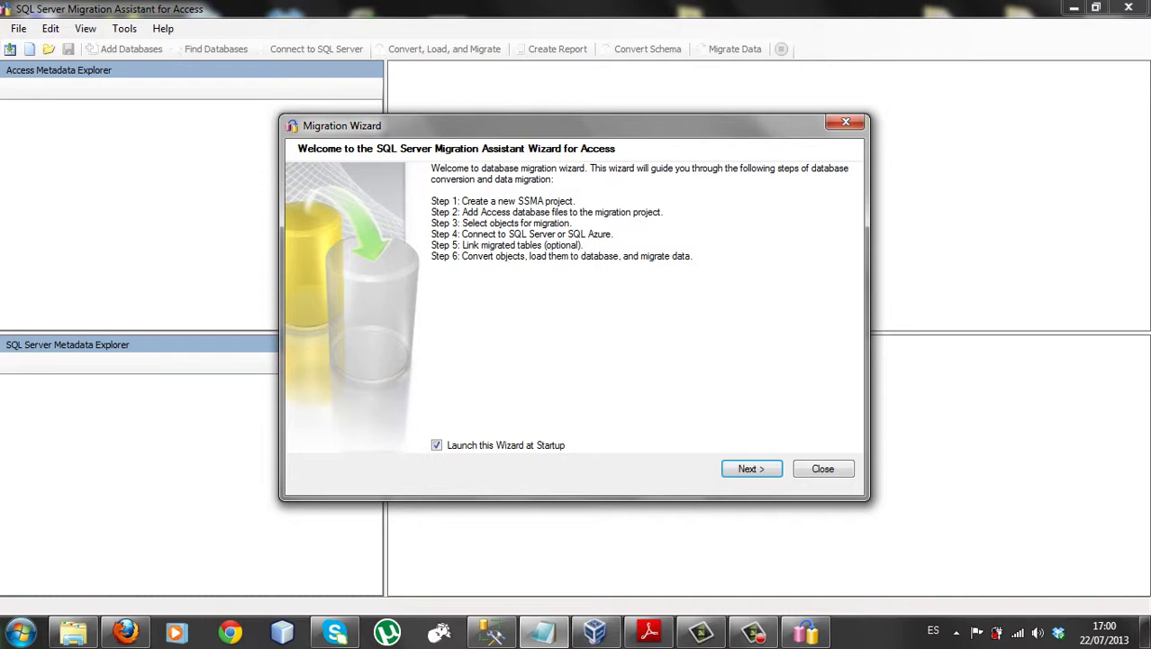
key(Return)
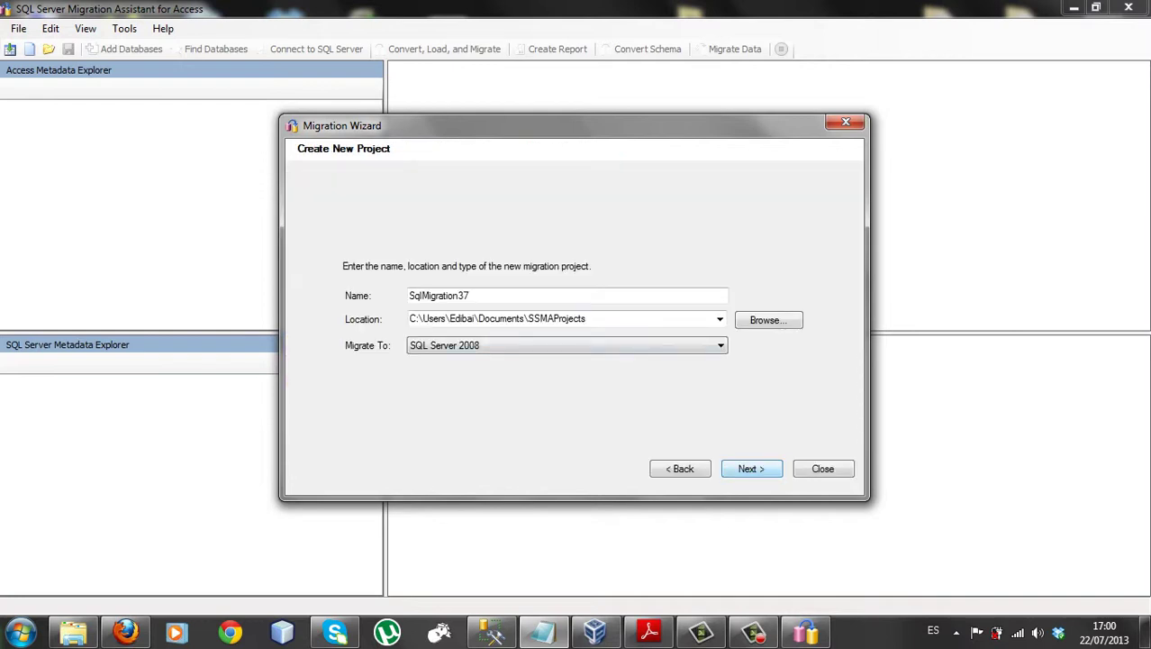
key(Return)
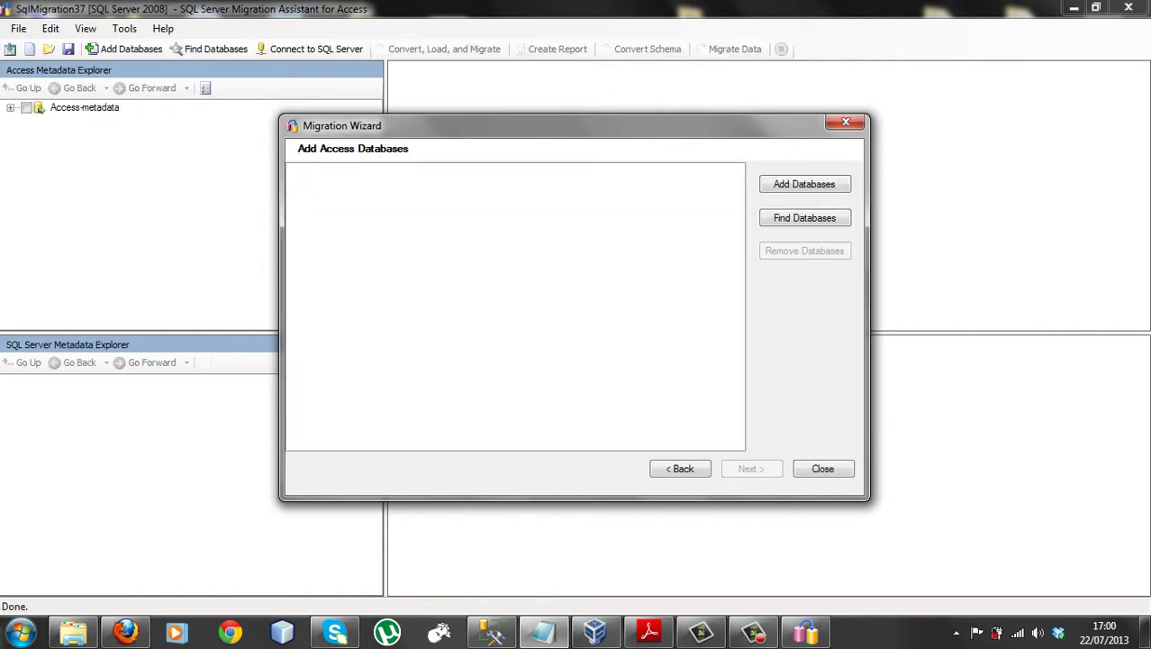
key(Escape)
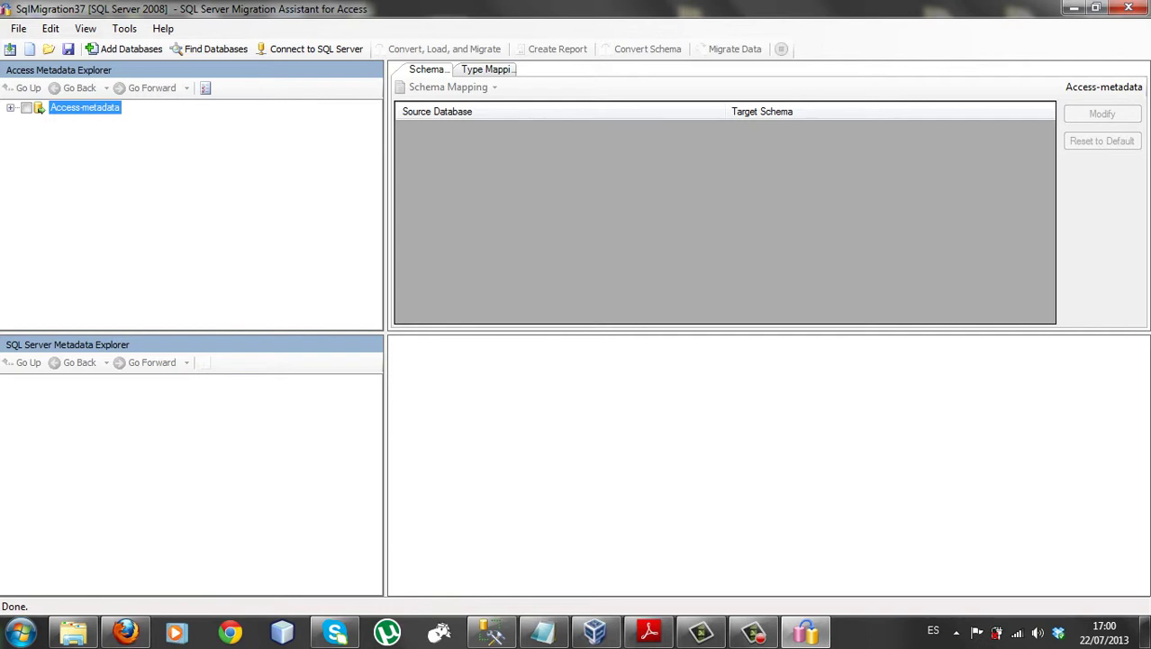
Add the pilotos.accdb Access database to the project, mapped to master.dbo
click(594, 631)
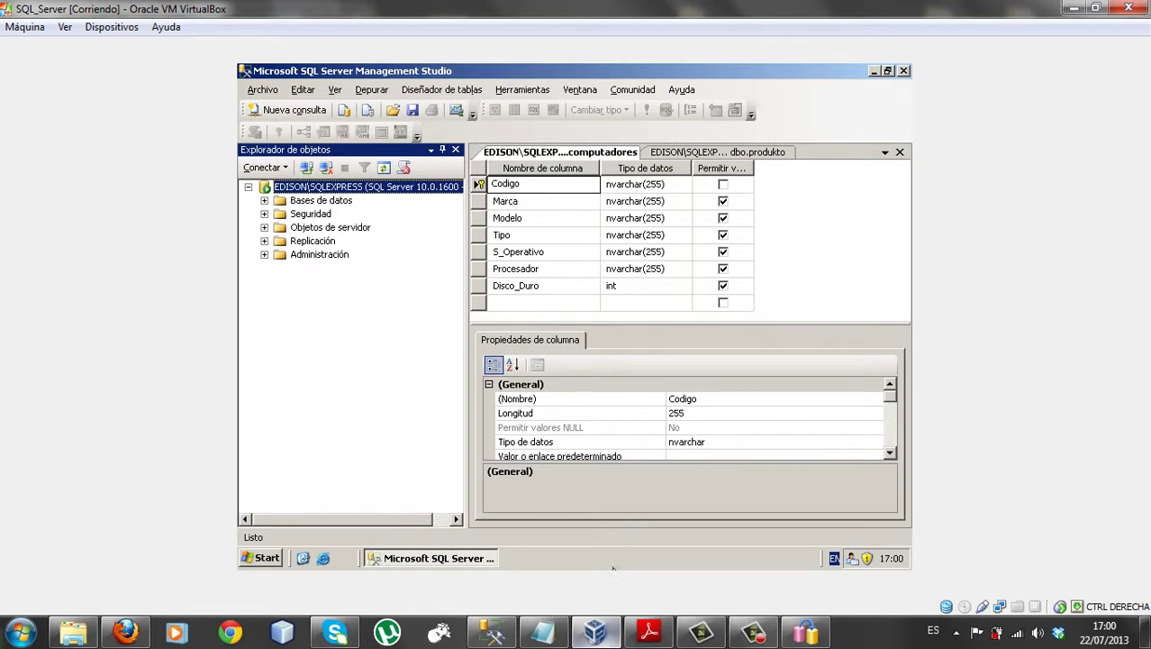
click(593, 631)
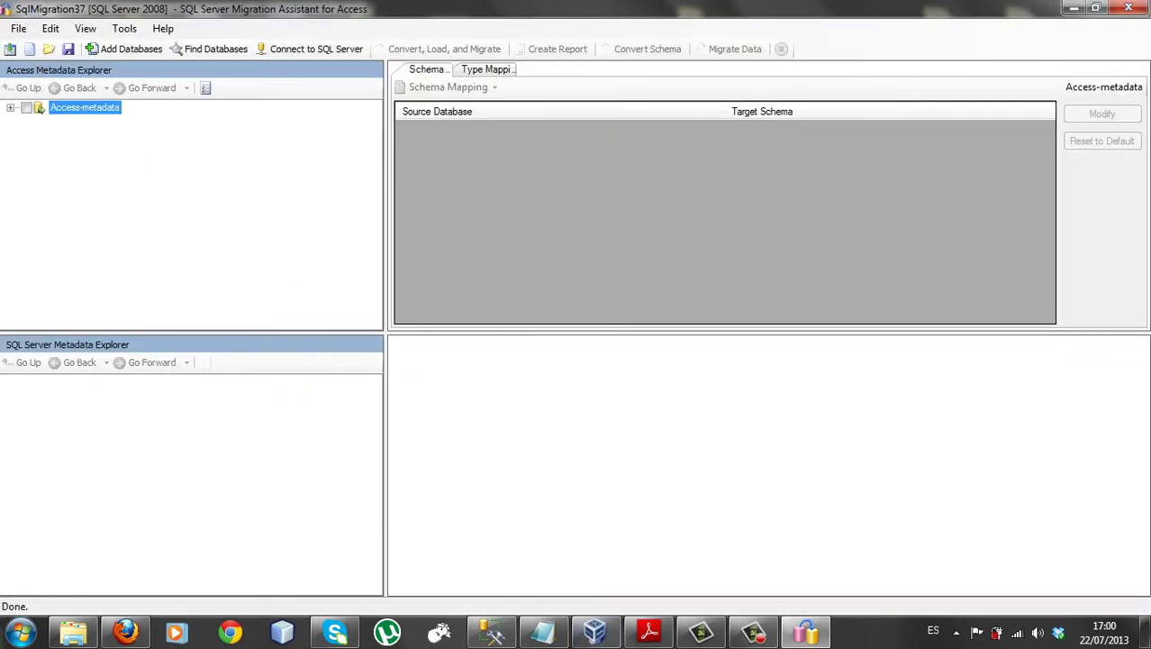
click(125, 49)
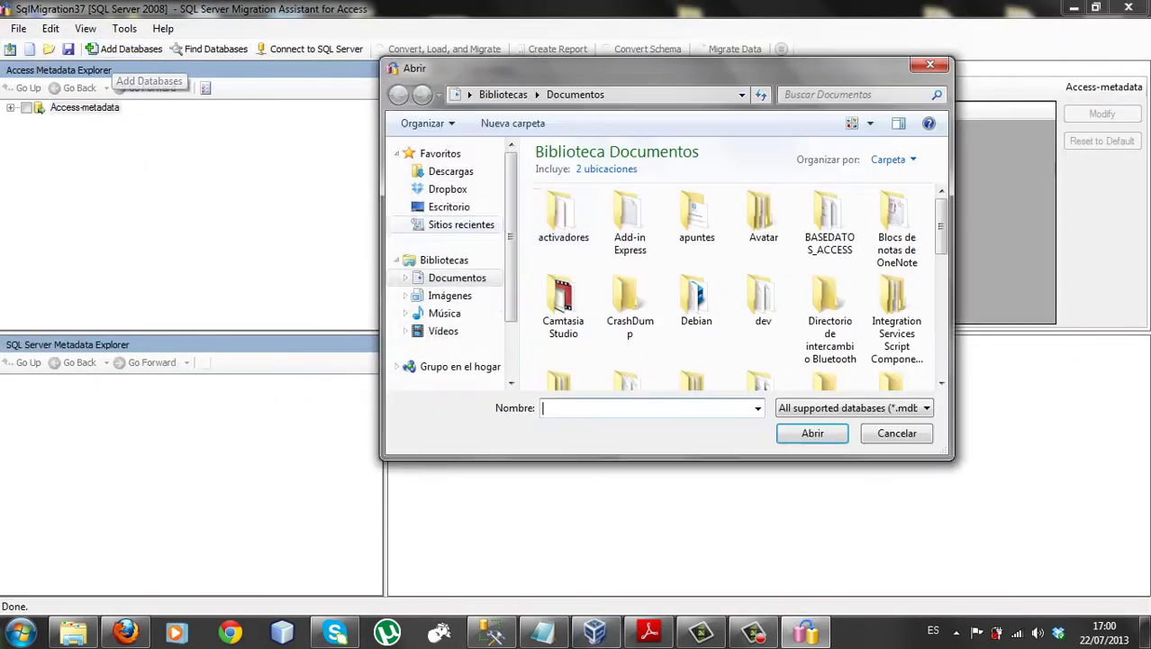
scroll(766, 216, down, 5)
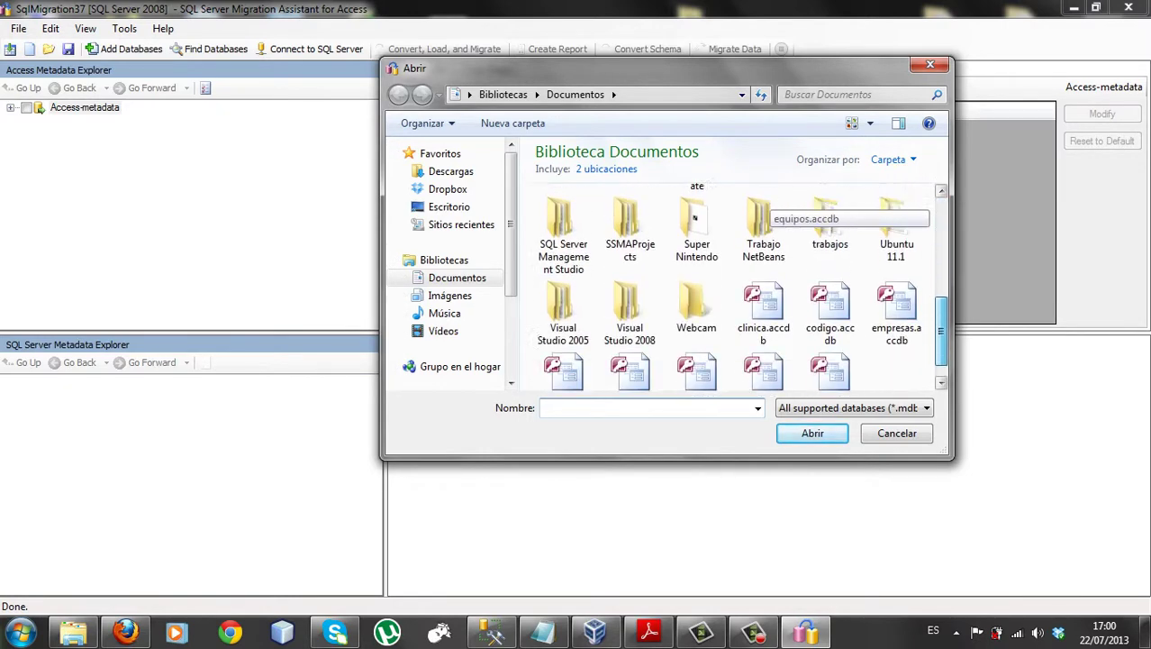
drag(941, 331, 941, 342)
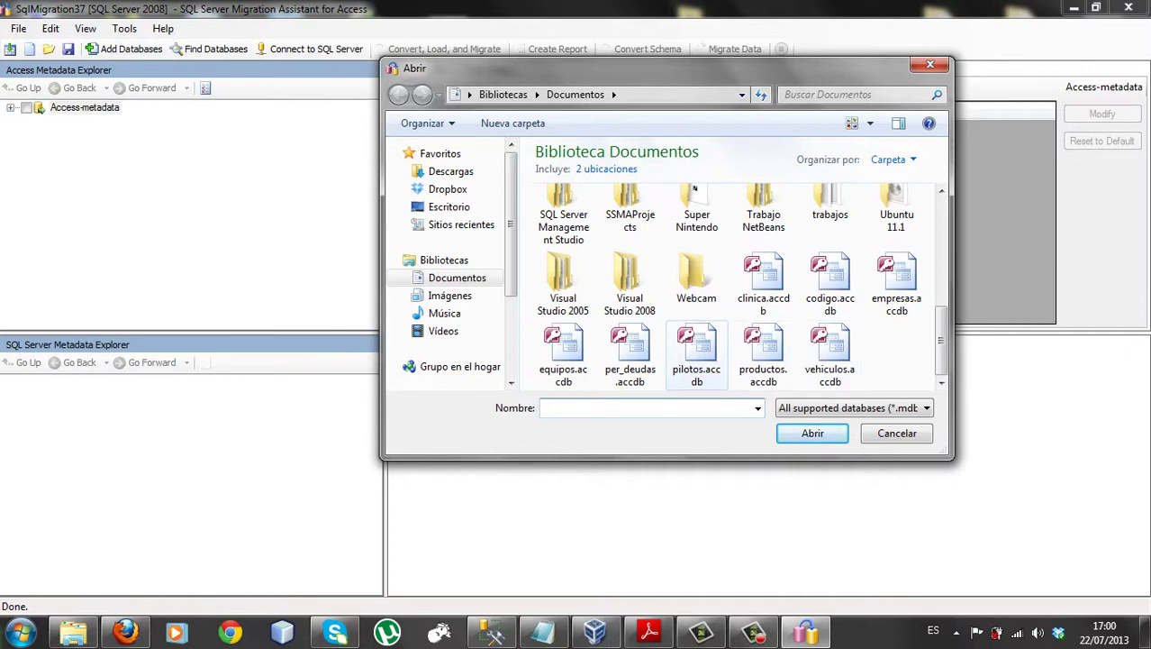
click(696, 353)
click(810, 434)
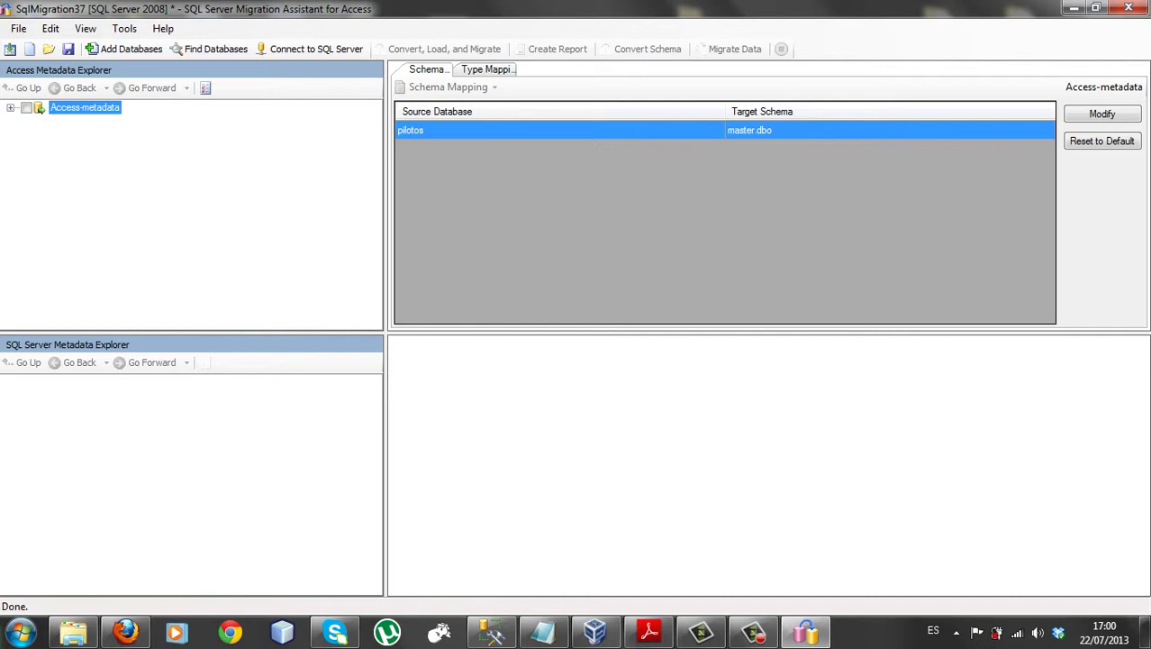
click(311, 48)
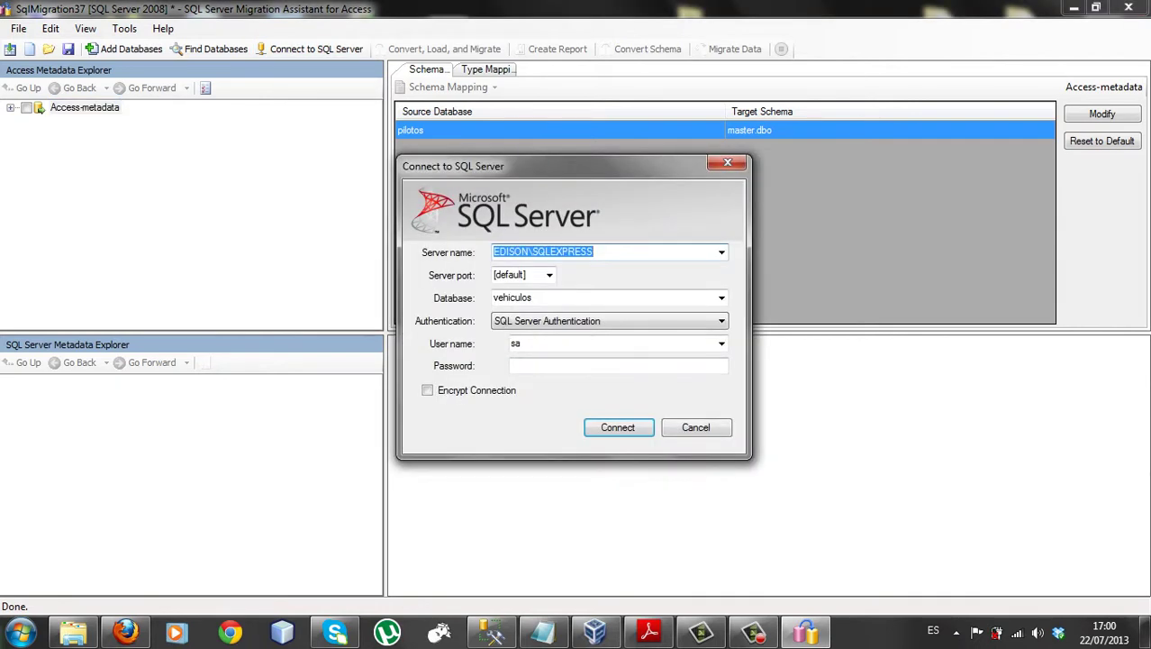
Connect to EDISON\SQLEXPRESS database vehiculos with SQL Server authentication, entering the account password
click(618, 366)
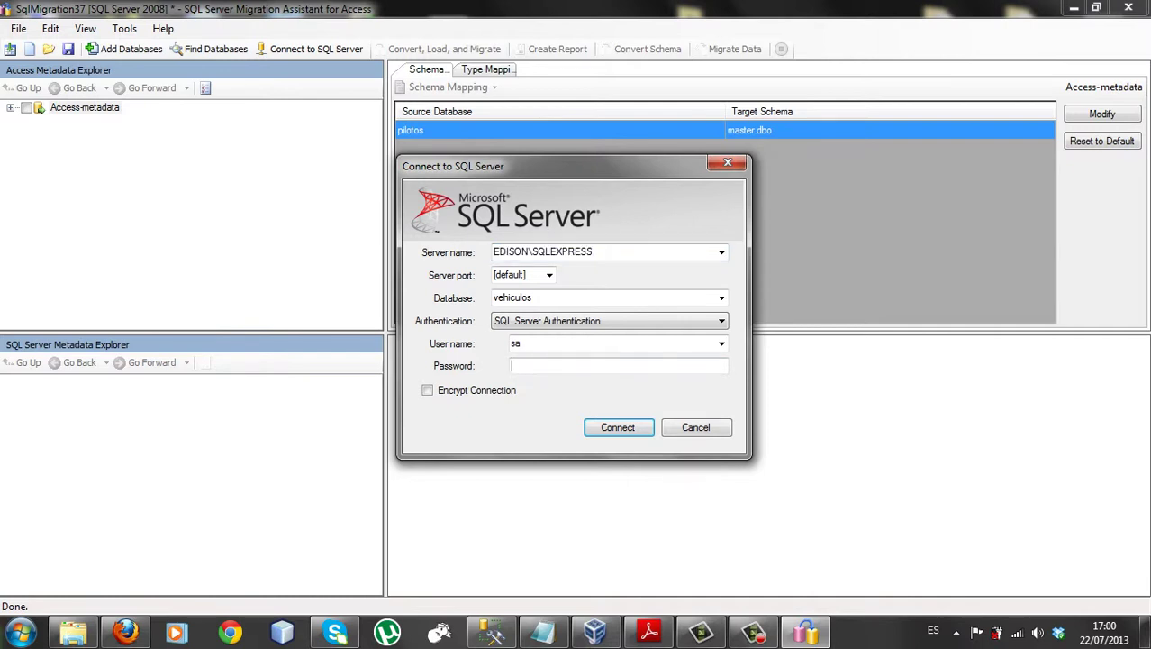
text(•••)
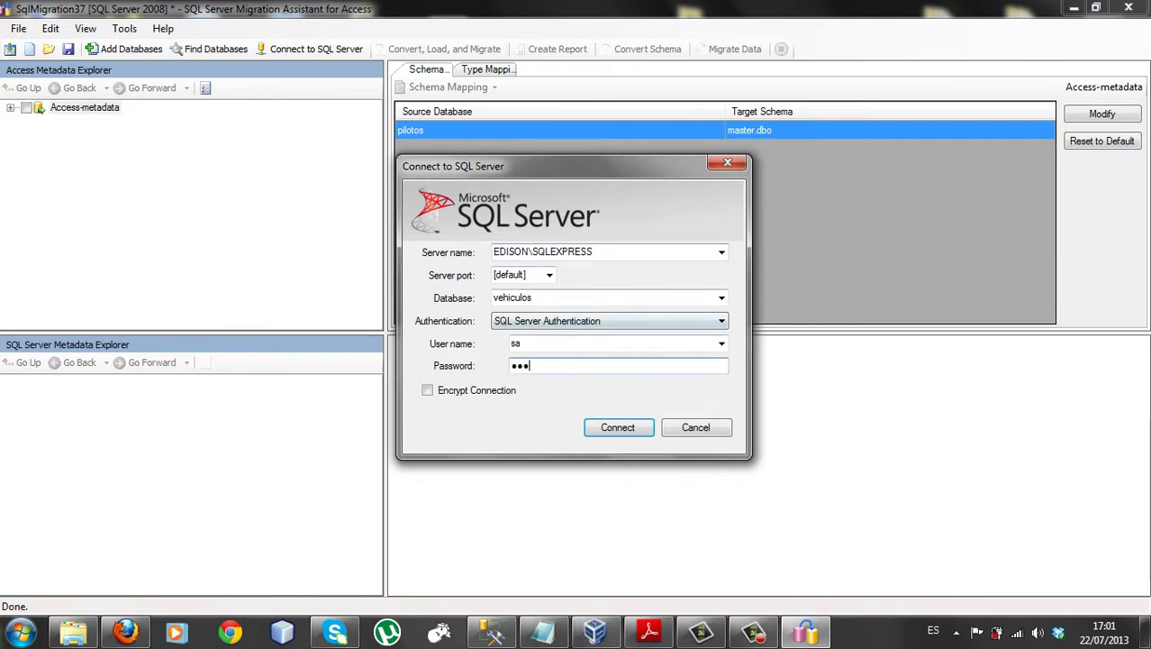
key(Return)
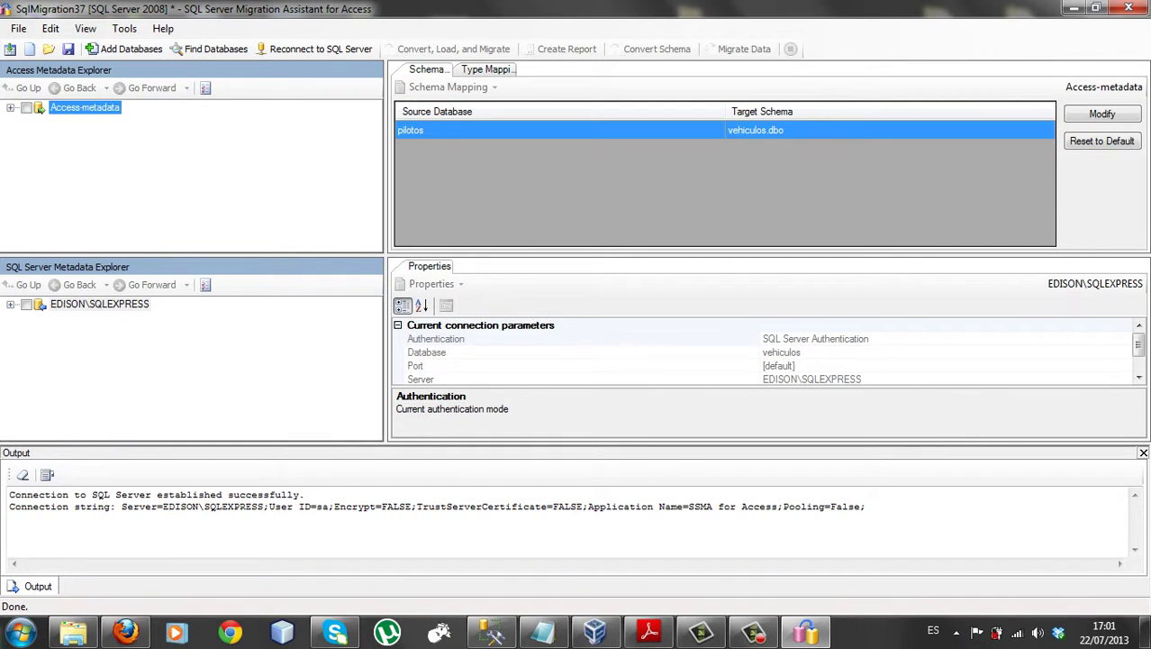
Expand EDISON\SQLEXPRESS and its Databases node in SQL Server Metadata Explorer
click(11, 304)
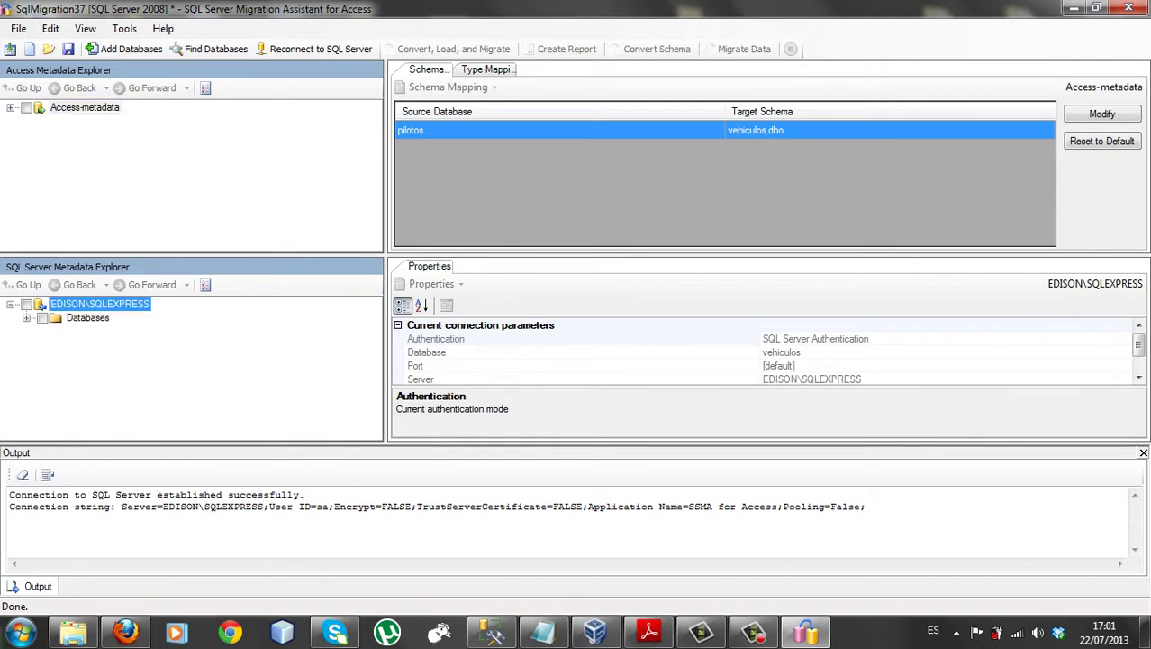
click(27, 318)
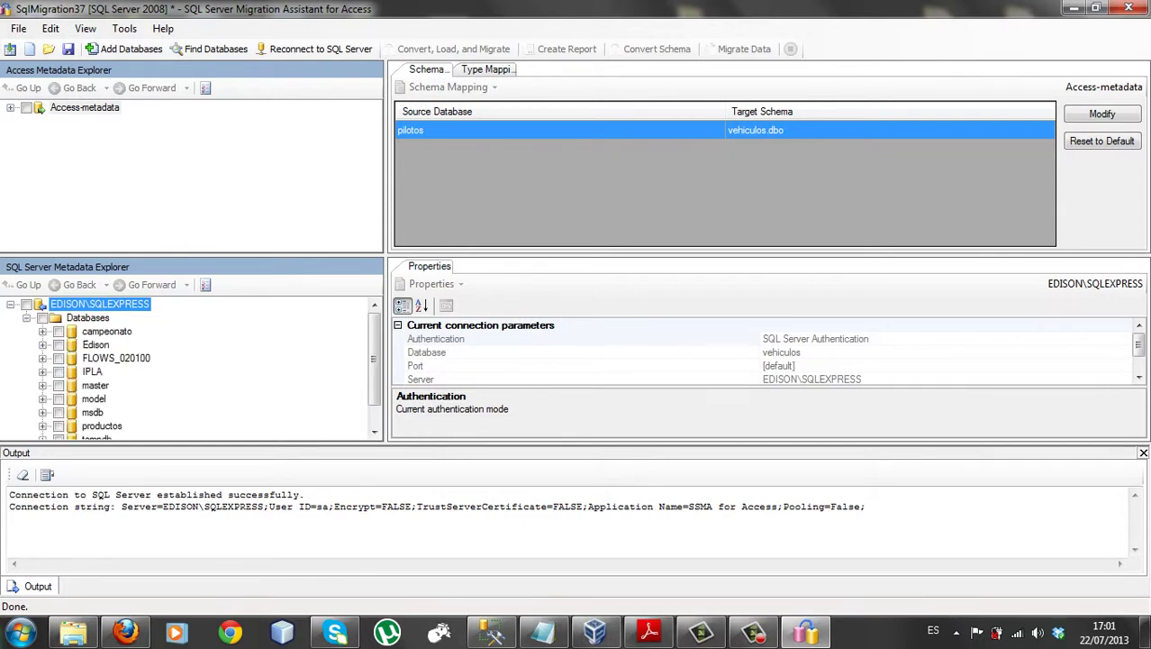
scroll(373, 361, down, 1)
scroll(373, 361, up, 1)
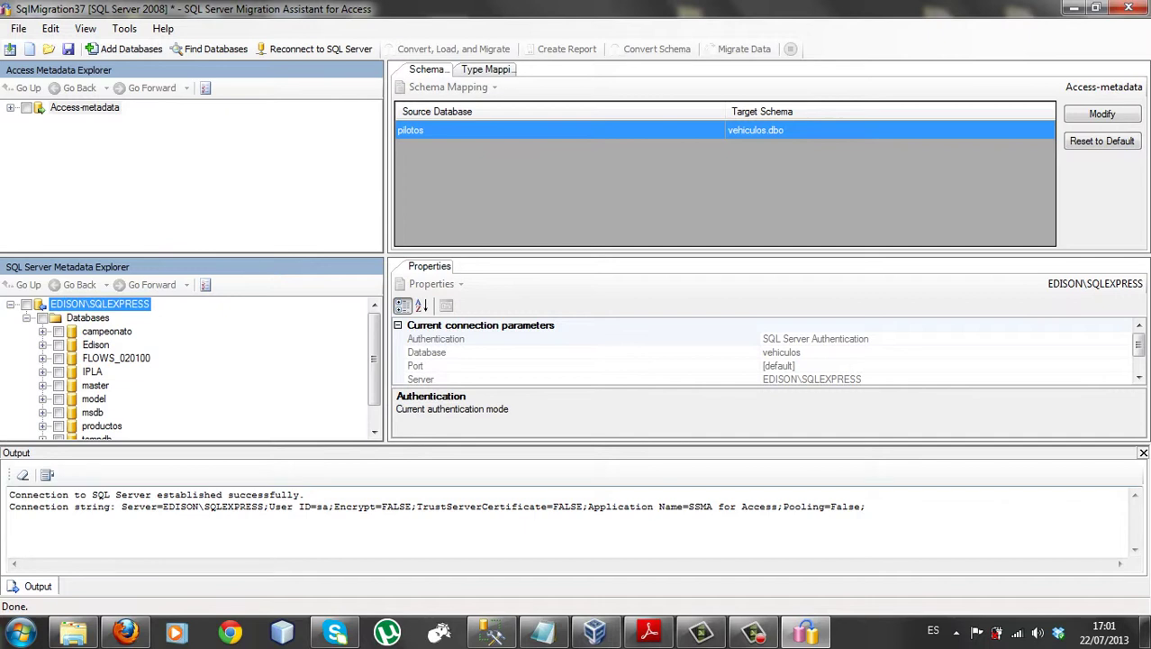
click(594, 631)
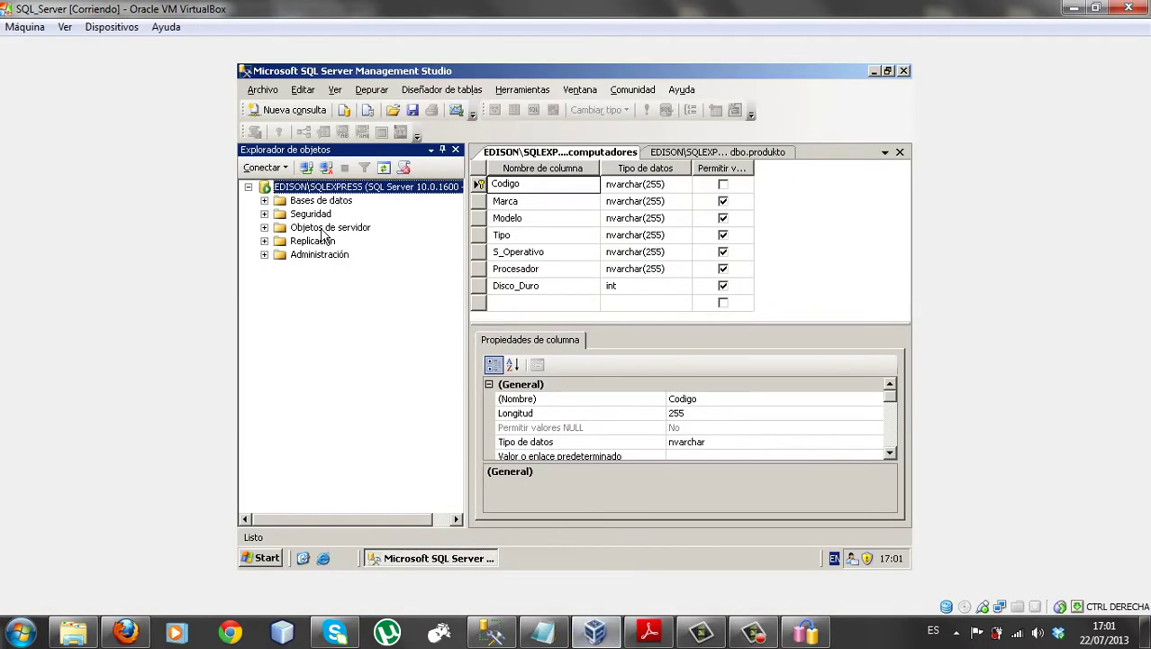
Expand Bases de datos in Management Studio's Object Explorer, then return to SSMA
click(264, 199)
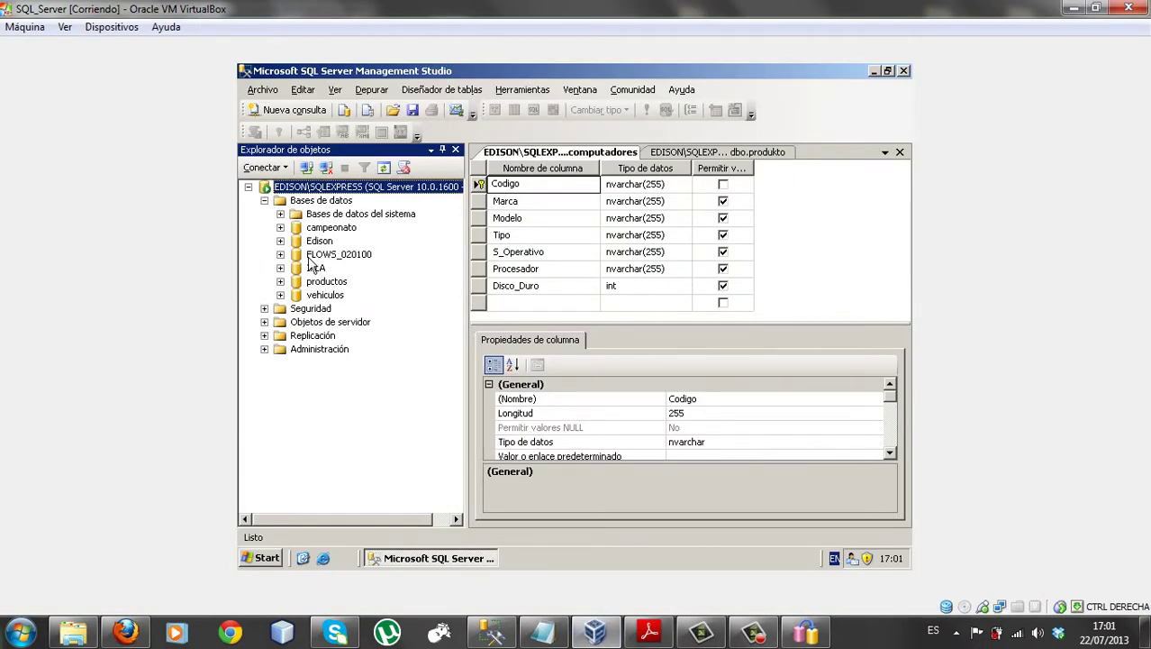
click(1072, 8)
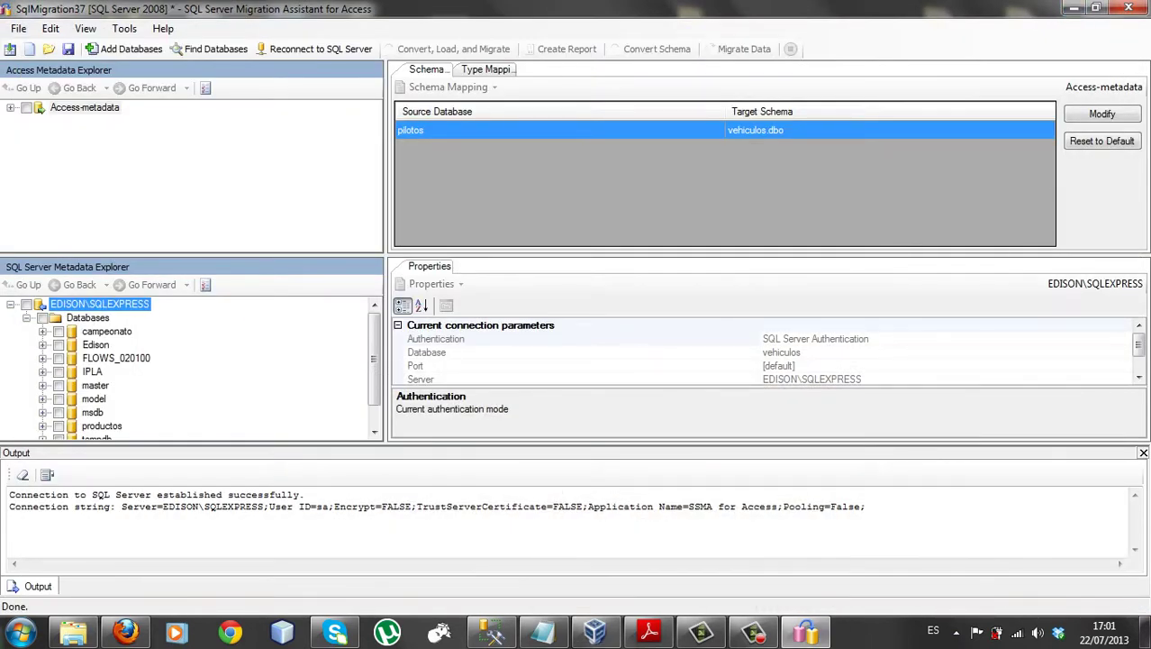
Check Access-metadata and load pilotos tables avion, mecanico, piloto, revisa and vuelo
click(27, 108)
click(11, 108)
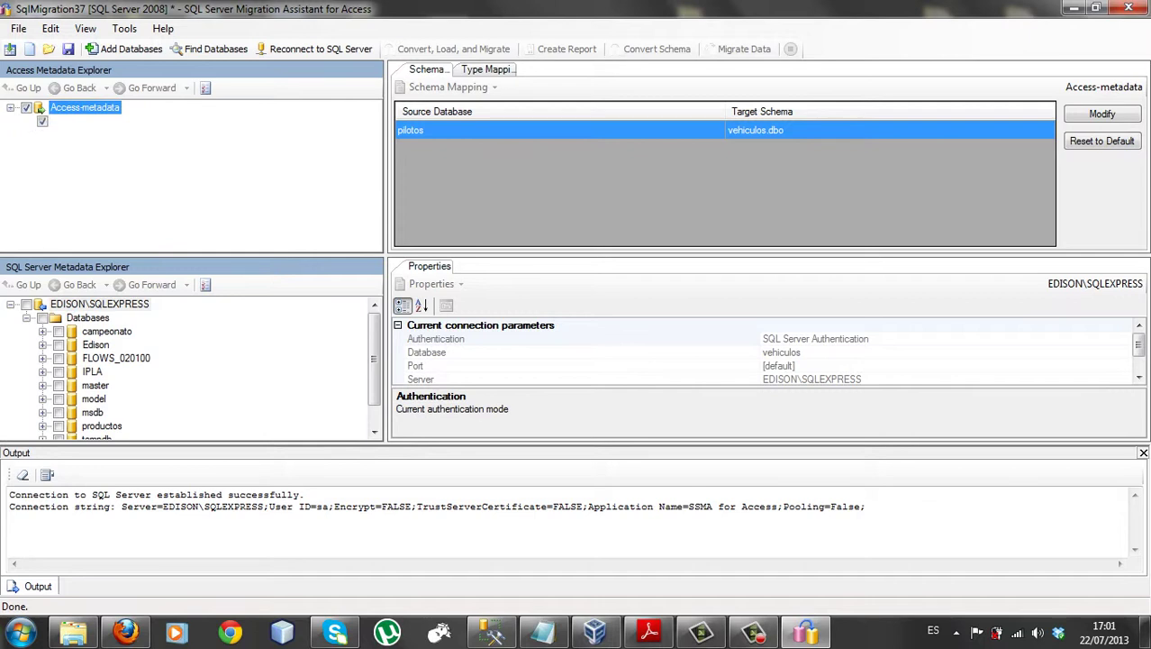
click(28, 121)
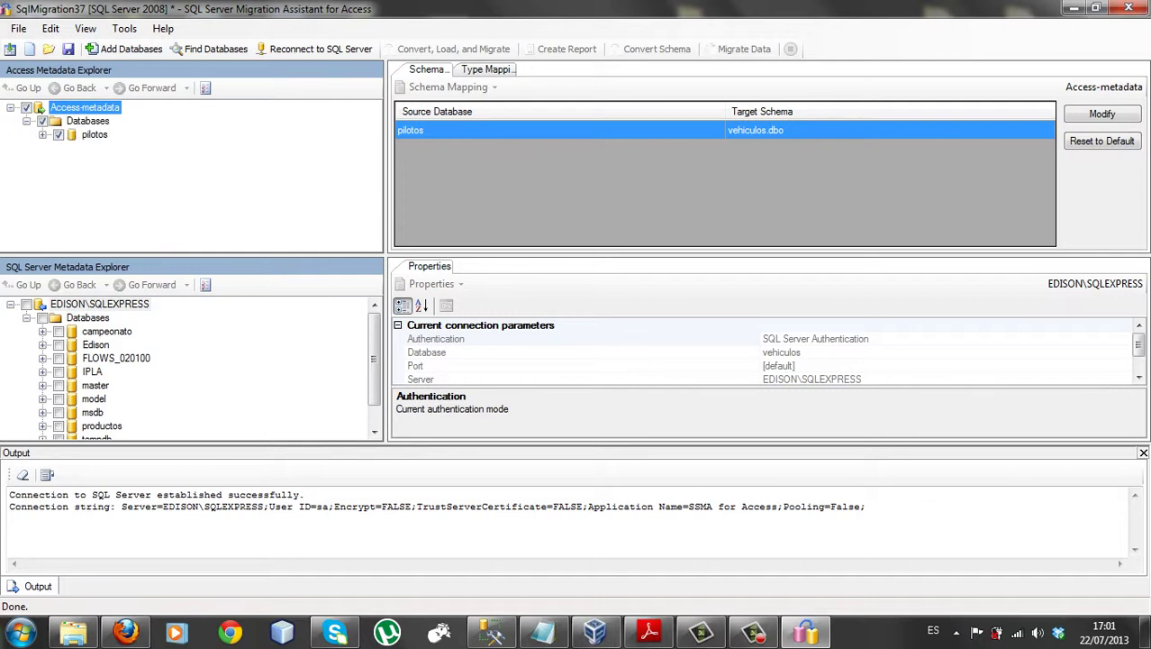
click(94, 135)
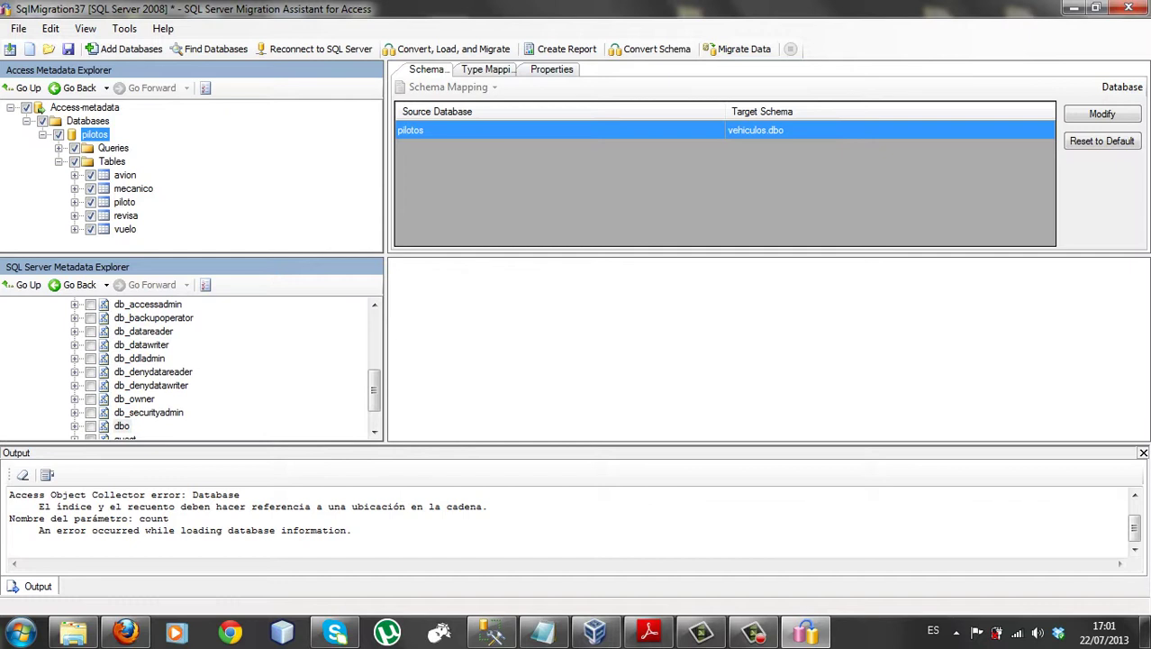
Change the pilotos target schema from vehiculos.dbo to pilotos.dbo, confirming its creation
click(1102, 113)
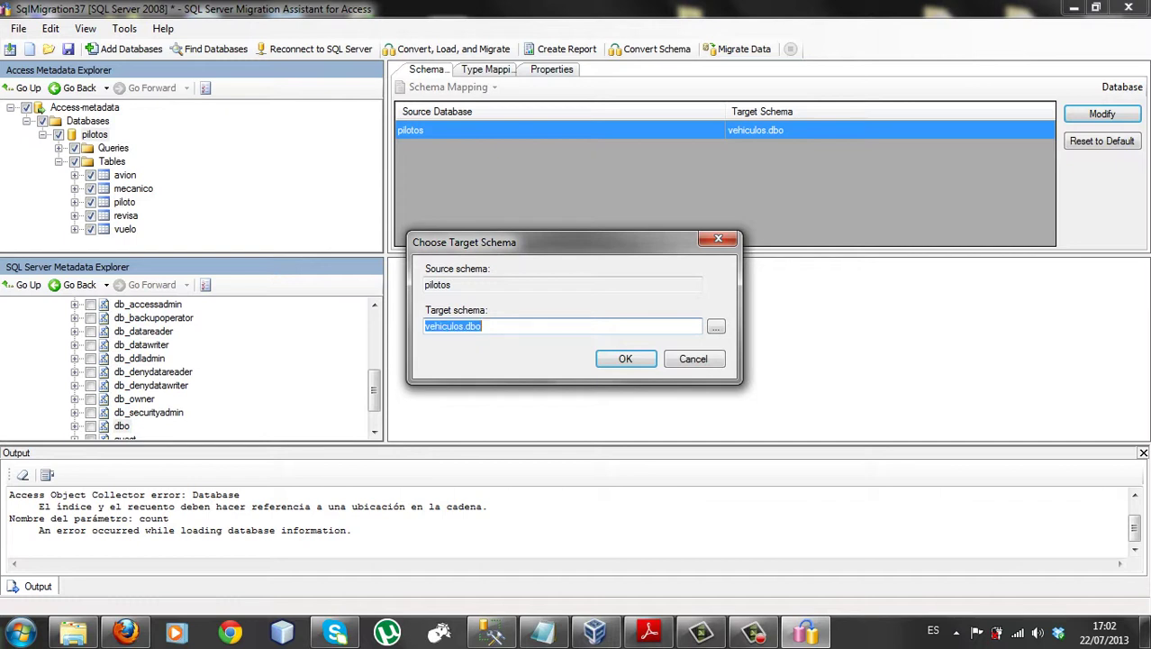
click(461, 326)
drag(465, 326, 424, 326)
key(BackSpace)
text(pilotos)
key(Return)
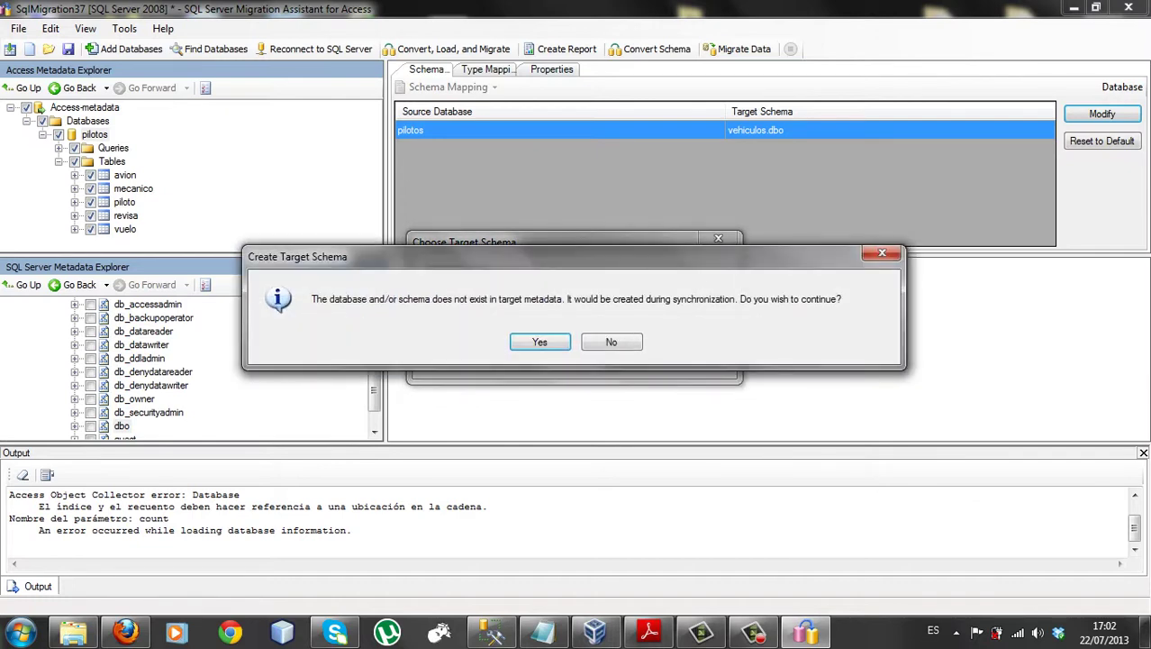
key(Return)
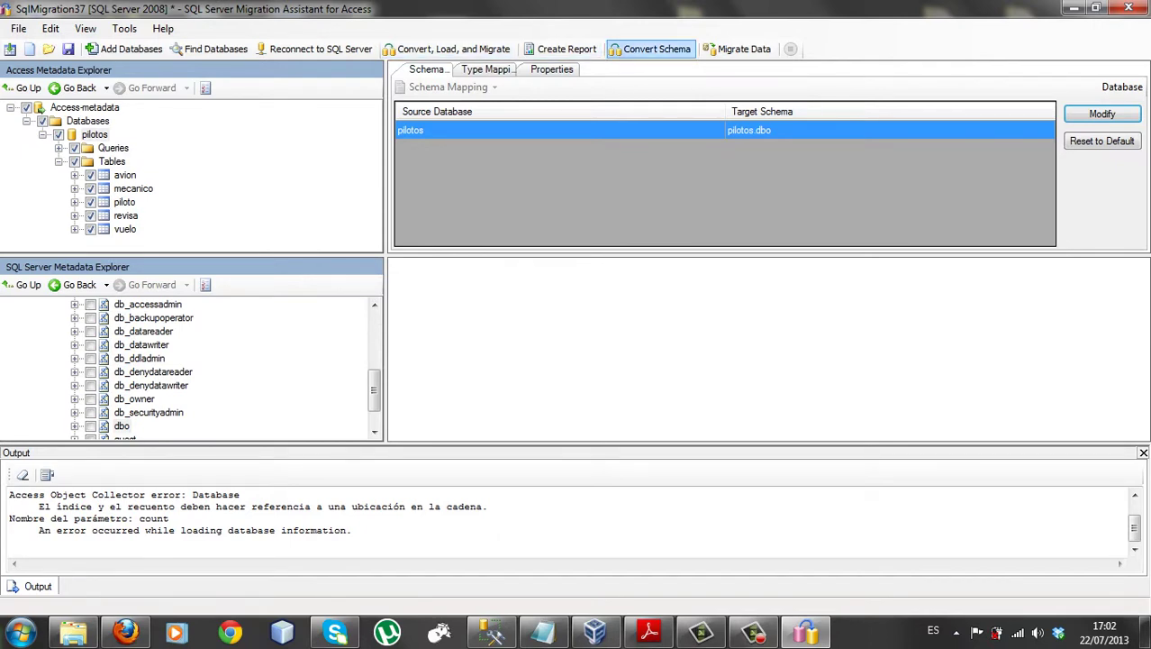
Convert the pilotos schema (0 errors, 5 warnings) and collapse the vehiculos and pilotos metadata branches
click(652, 49)
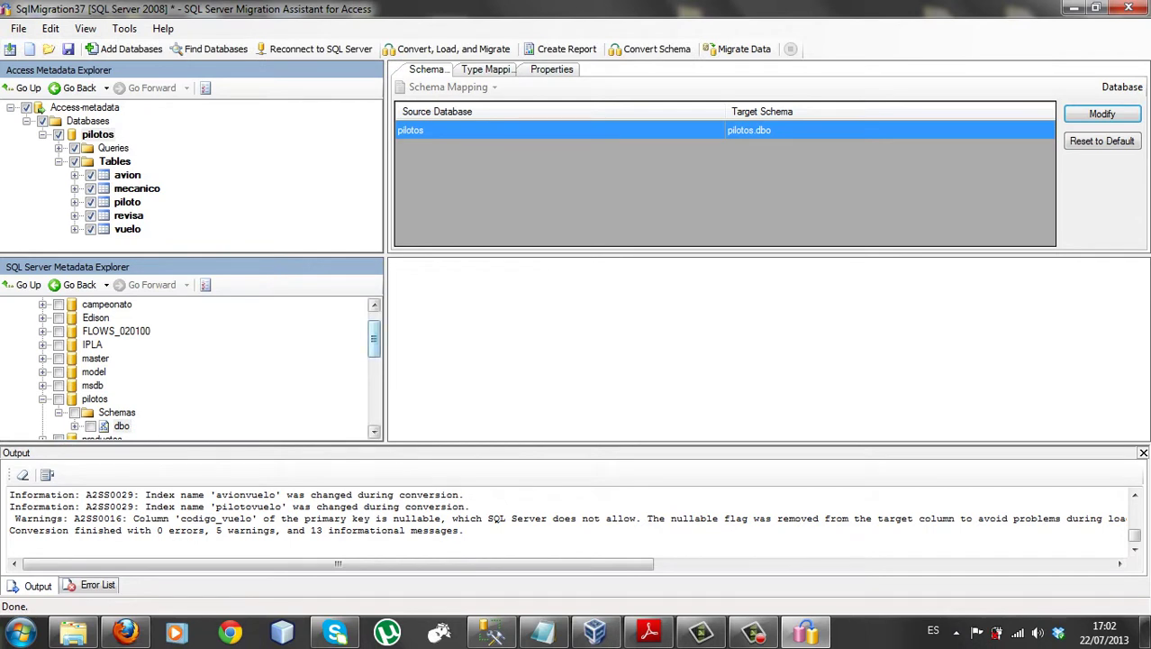
drag(374, 338, 374, 371)
click(42, 358)
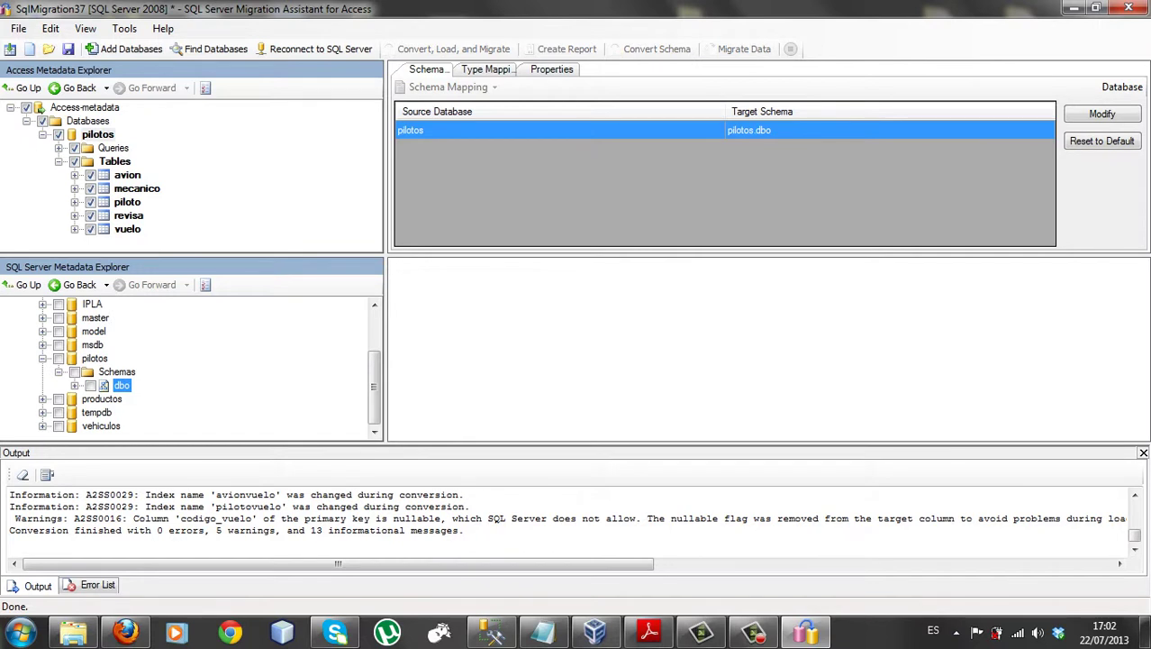
click(42, 359)
mouse_move(374, 378)
mouse_down()
mouse_move(373, 351)
mouse_move(373, 381)
mouse_up()
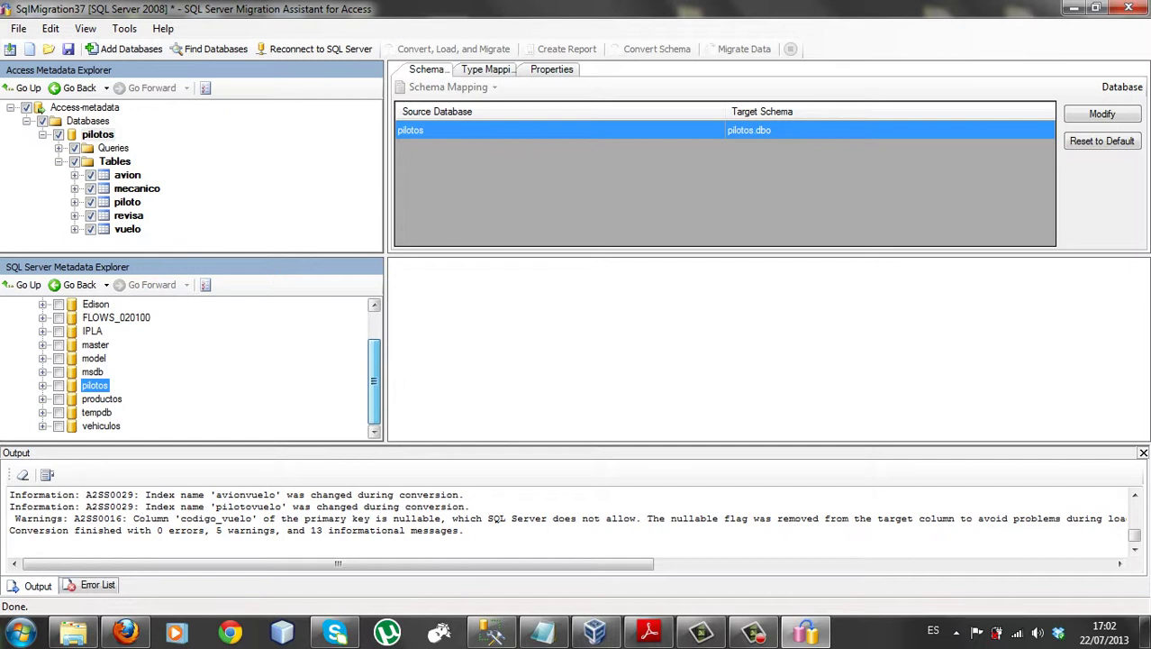
mouse_move(374, 380)
mouse_down()
mouse_move(374, 354)
mouse_move(374, 373)
mouse_up()
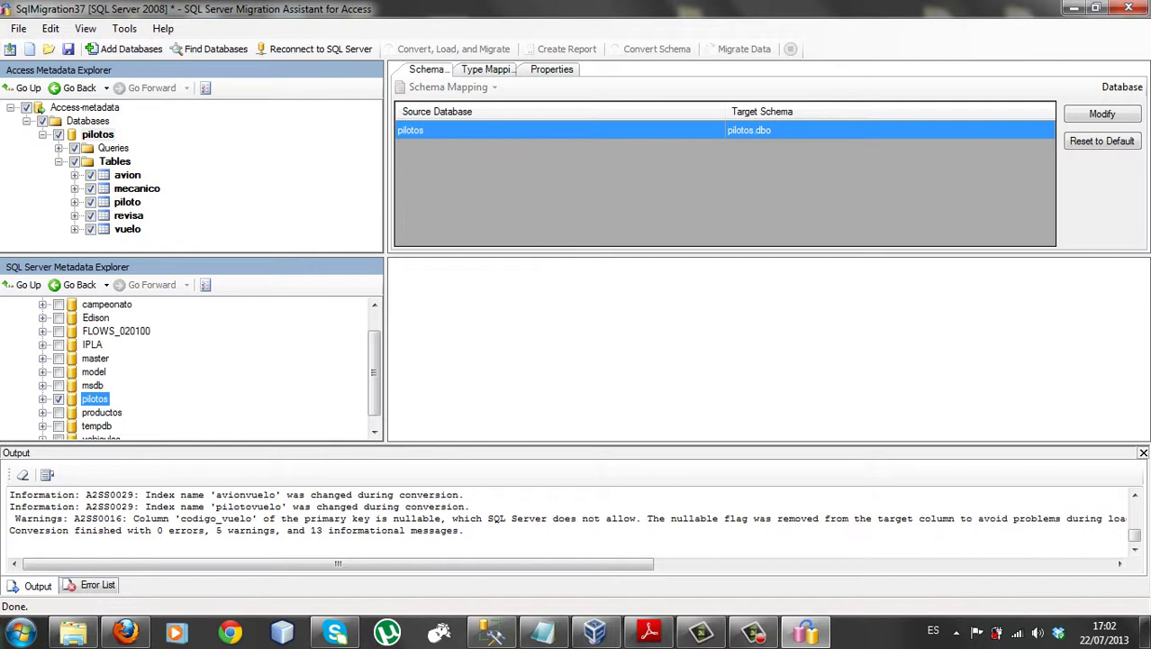
Synchronize the pilotos target database with SQL Server, confirming the changed objects
right_click(94, 398)
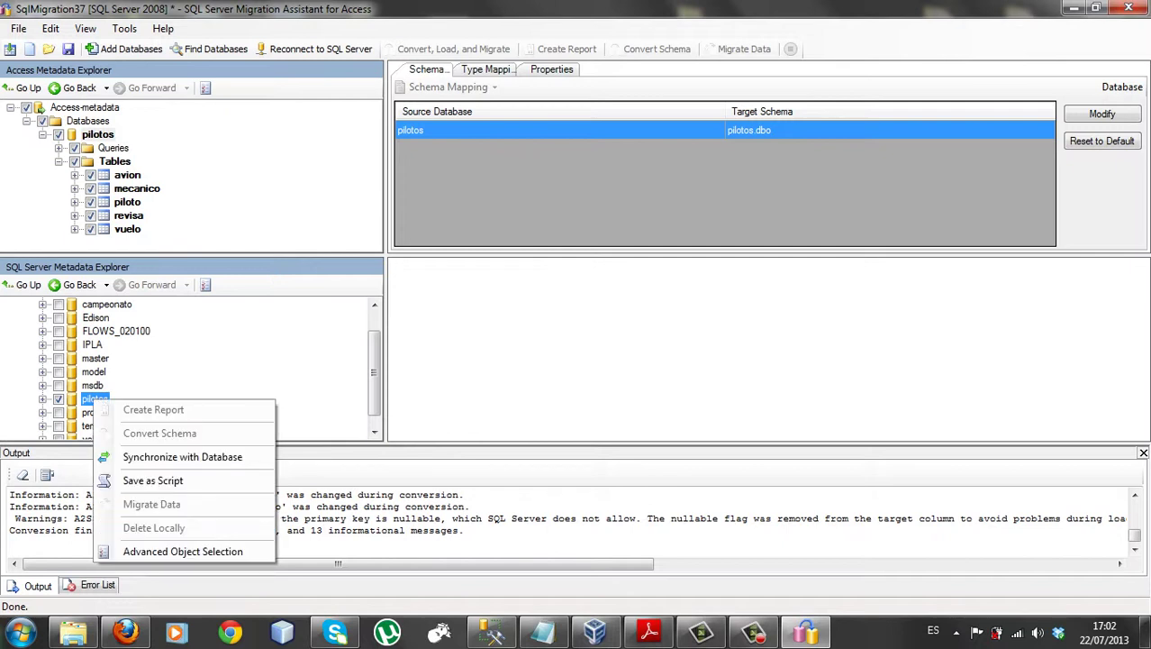
click(180, 457)
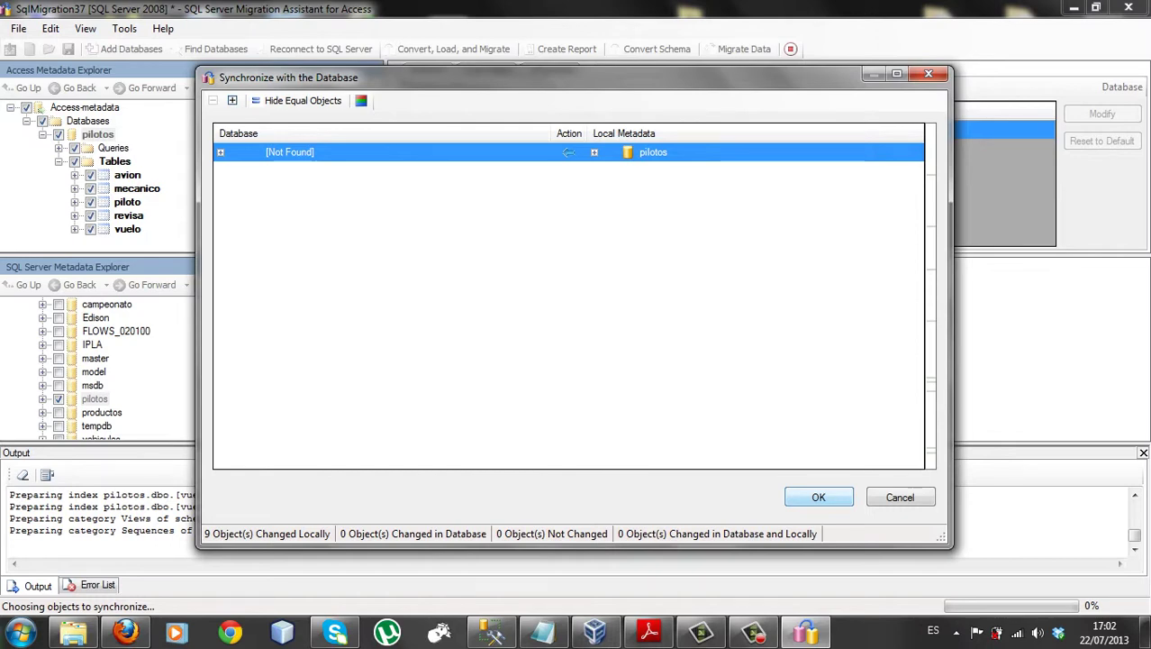
key(Return)
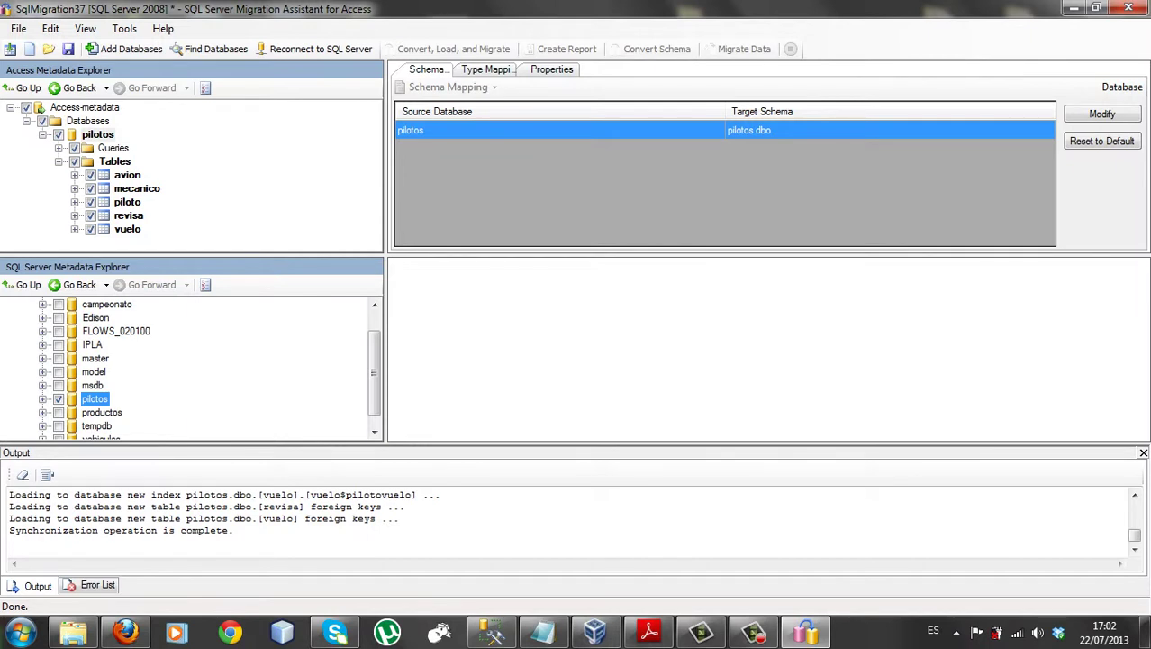
Migrate the data of all five pilotos tables into SQL Server, then return to Management Studio
click(97, 134)
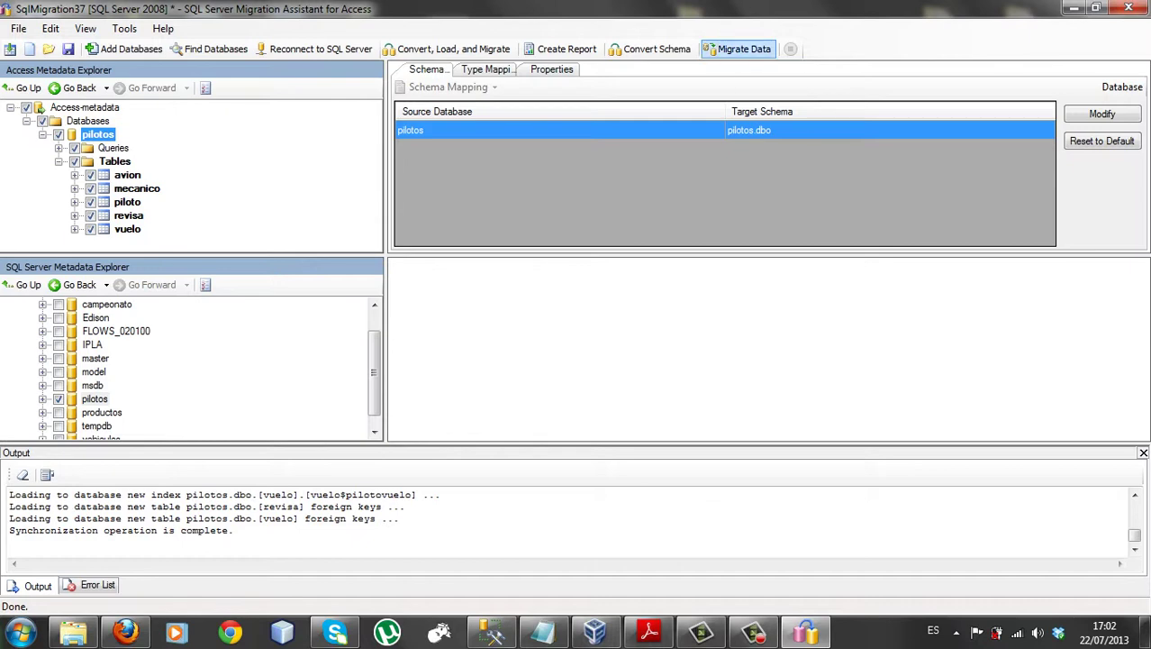
click(736, 51)
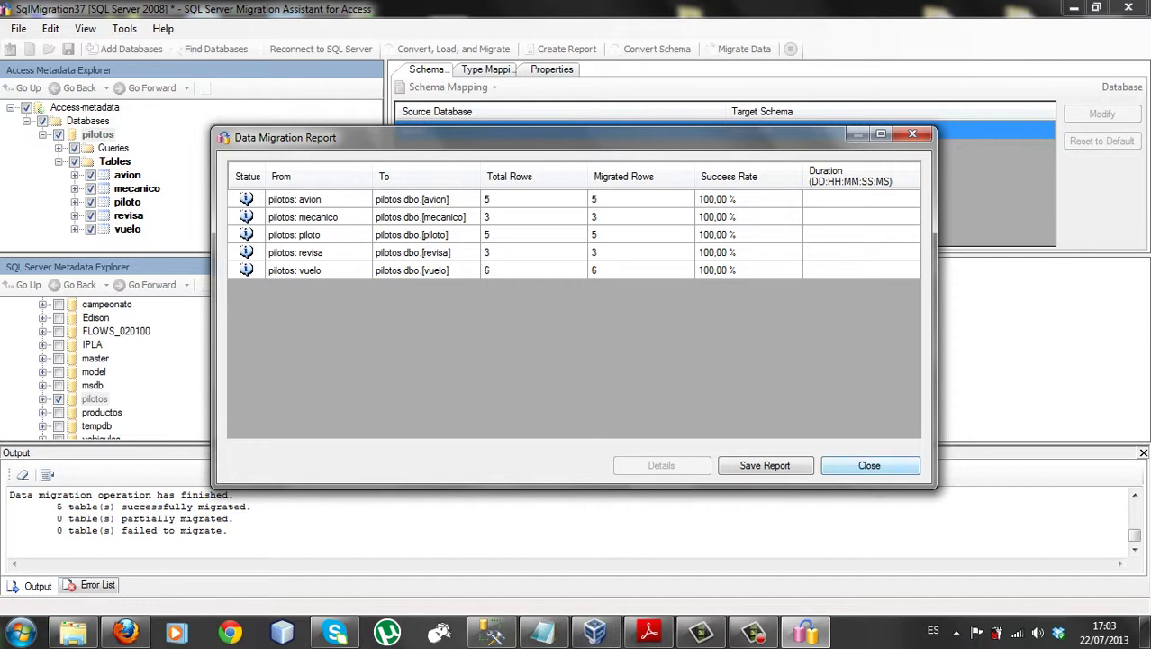
key(Return)
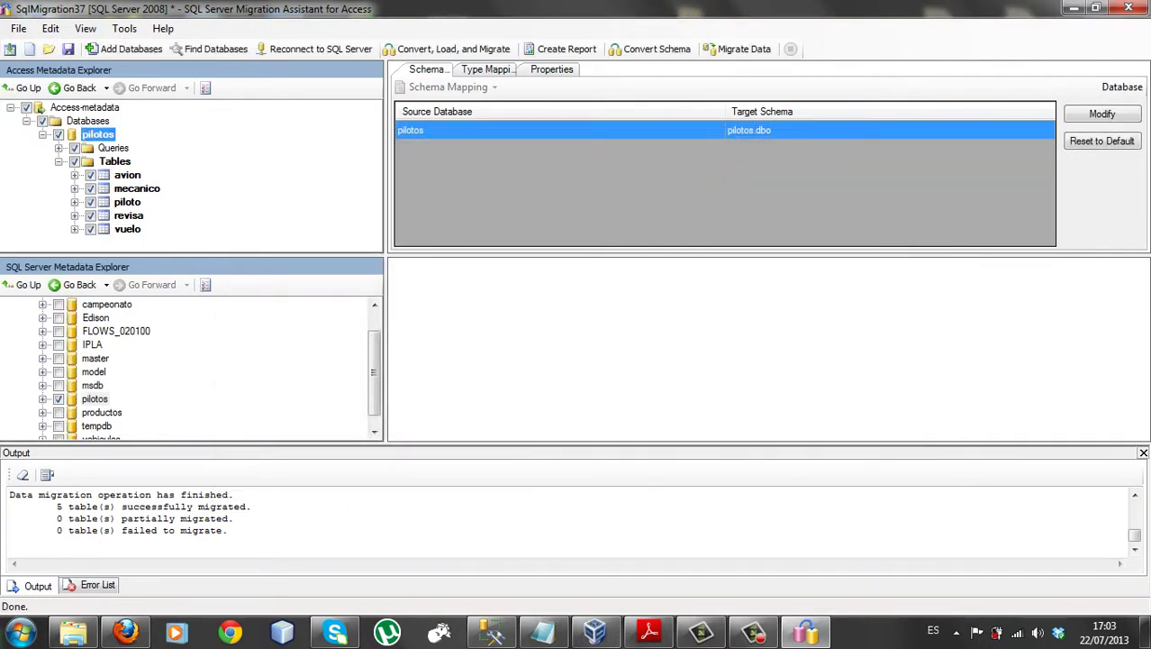
click(594, 631)
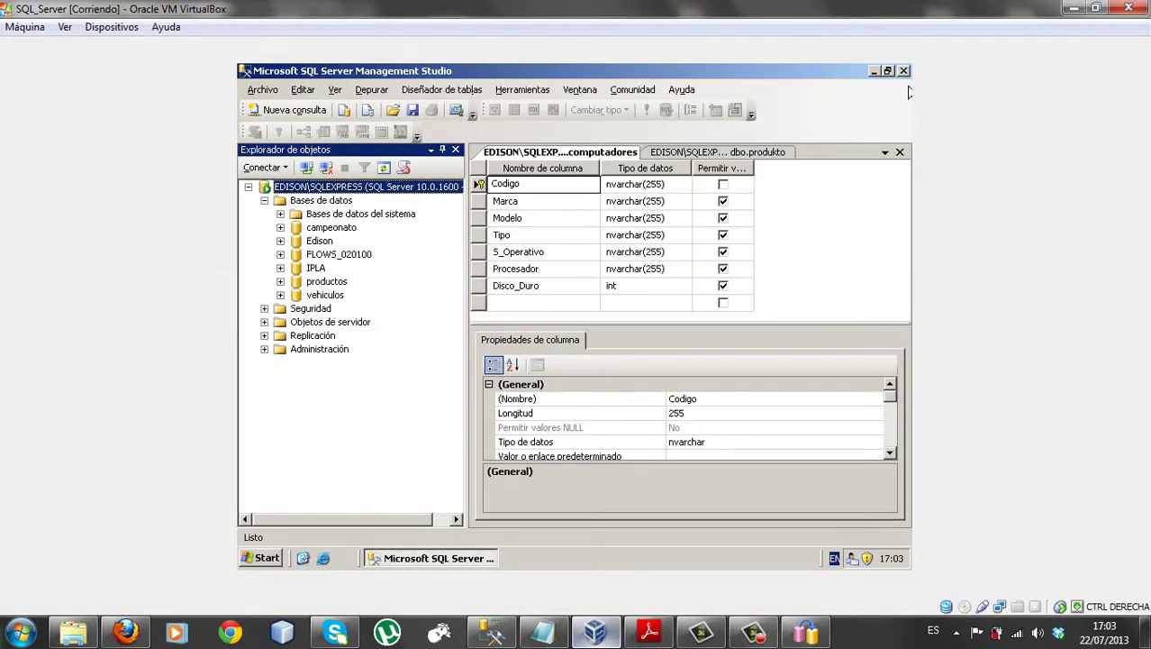
Refresh the server's object list in Object Explorer
click(248, 187)
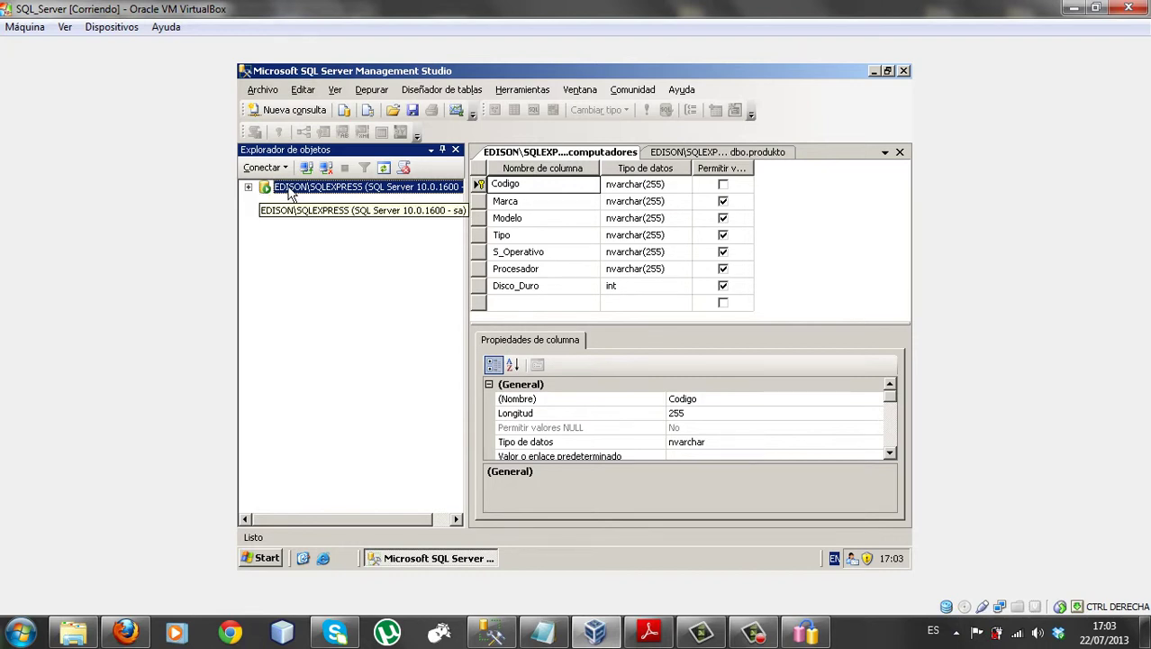
right_click(290, 193)
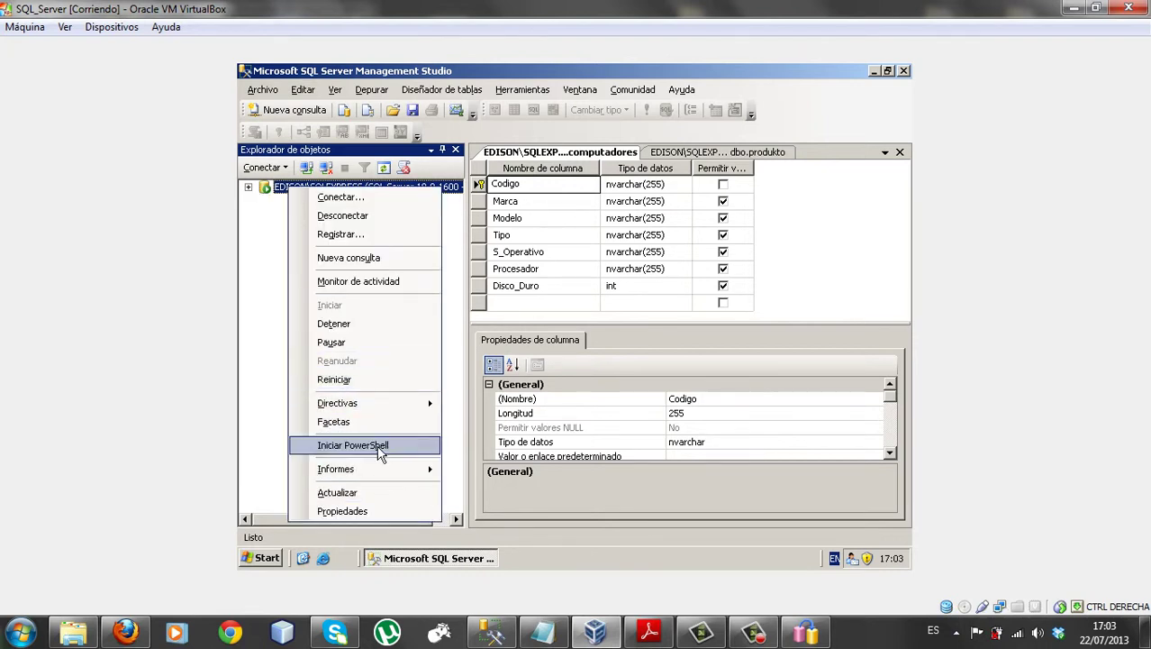
click(381, 494)
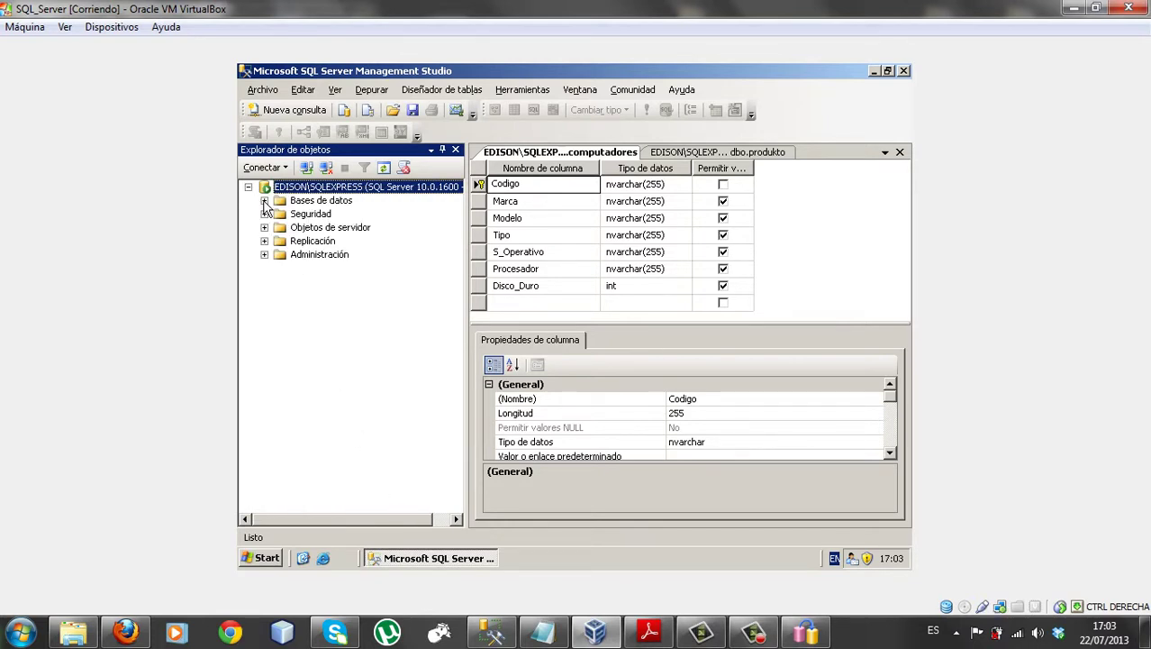
Open the dbo.avion table design under pilotos > Tablas to review its columns
click(264, 201)
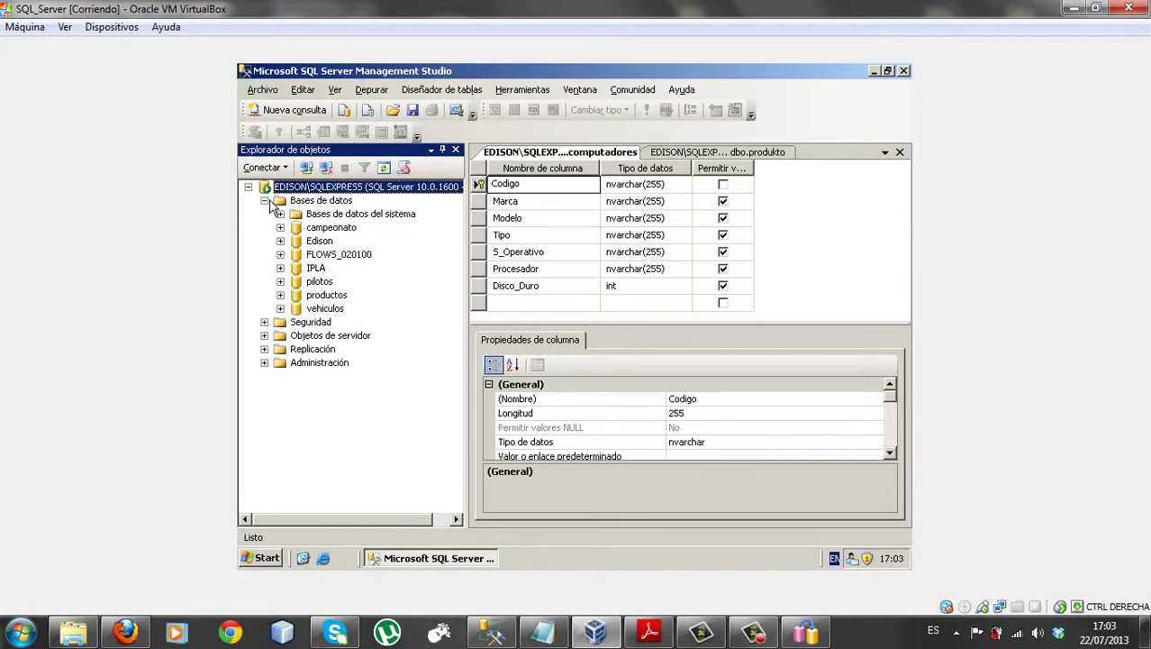
click(315, 282)
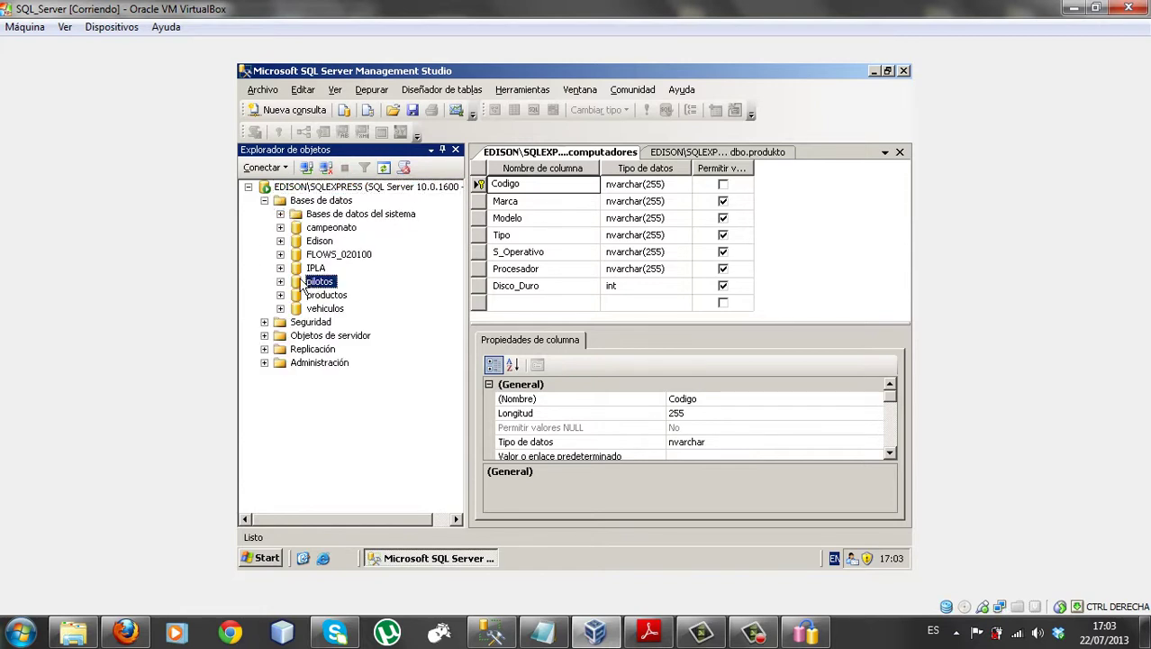
click(280, 283)
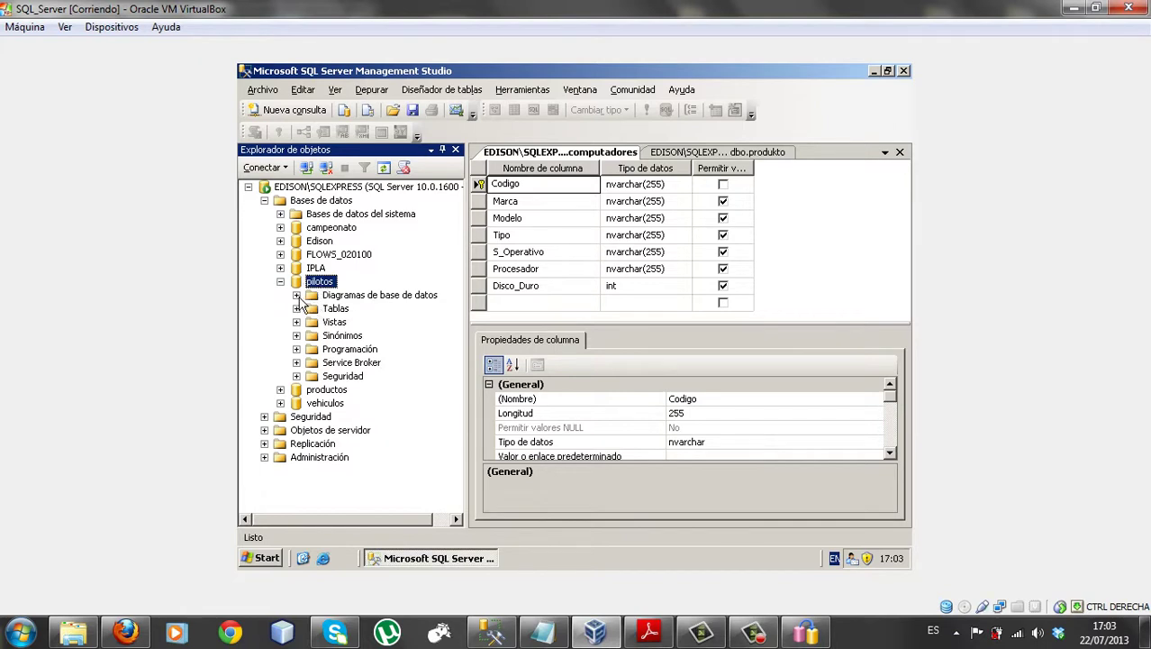
click(296, 309)
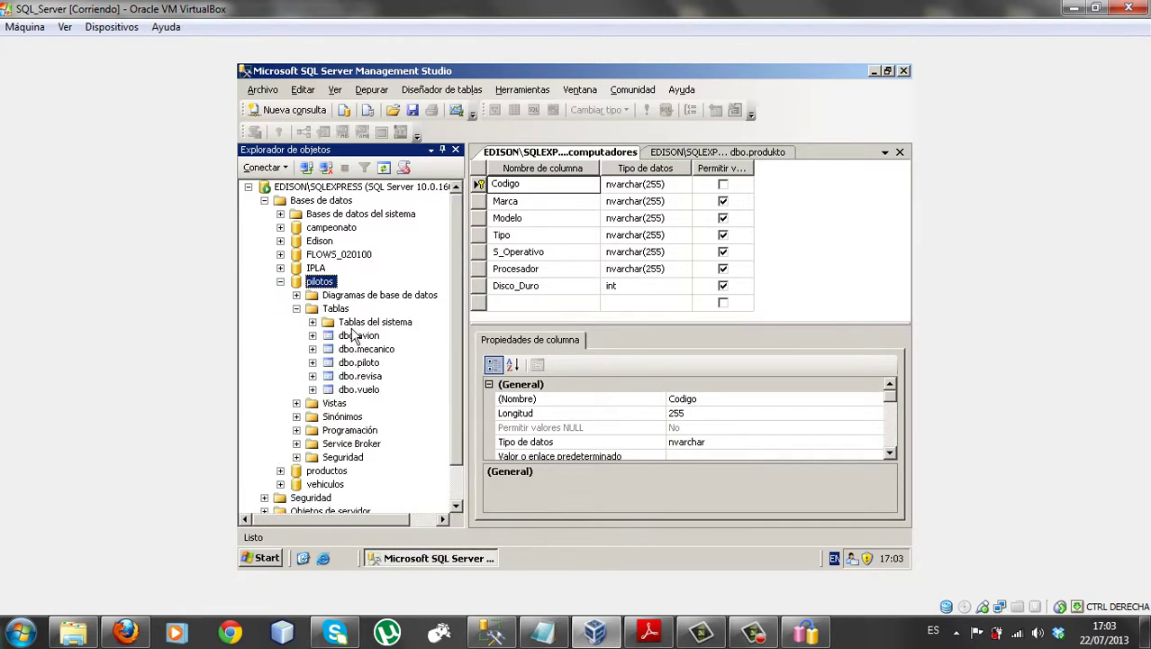
click(353, 338)
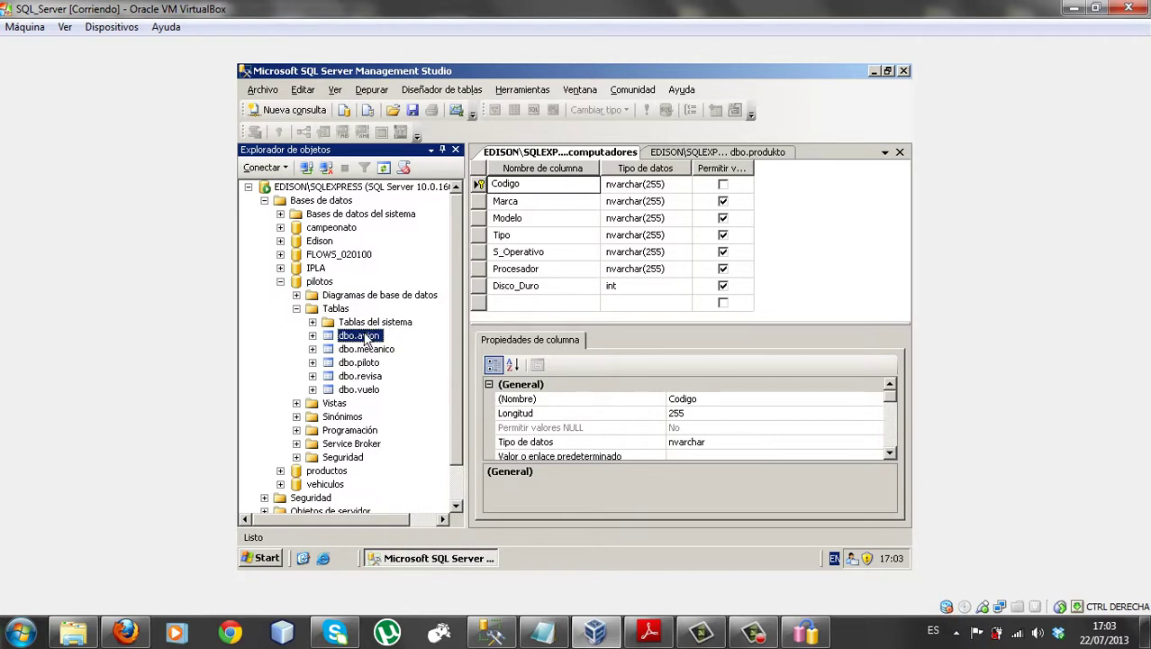
right_click(364, 337)
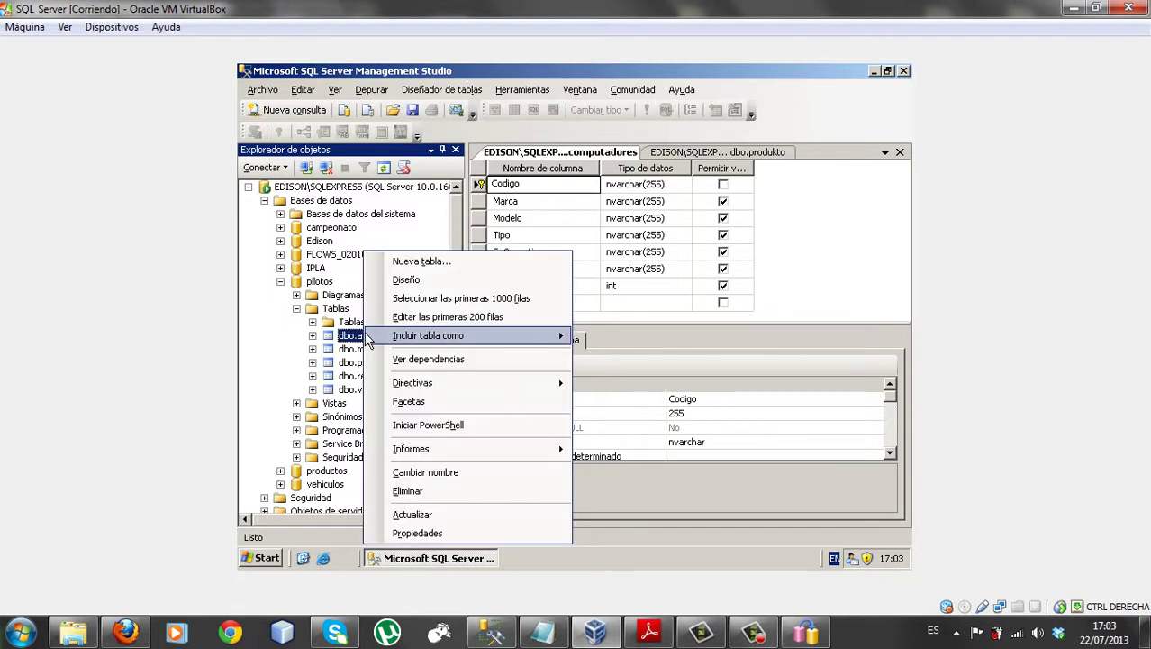
click(417, 281)
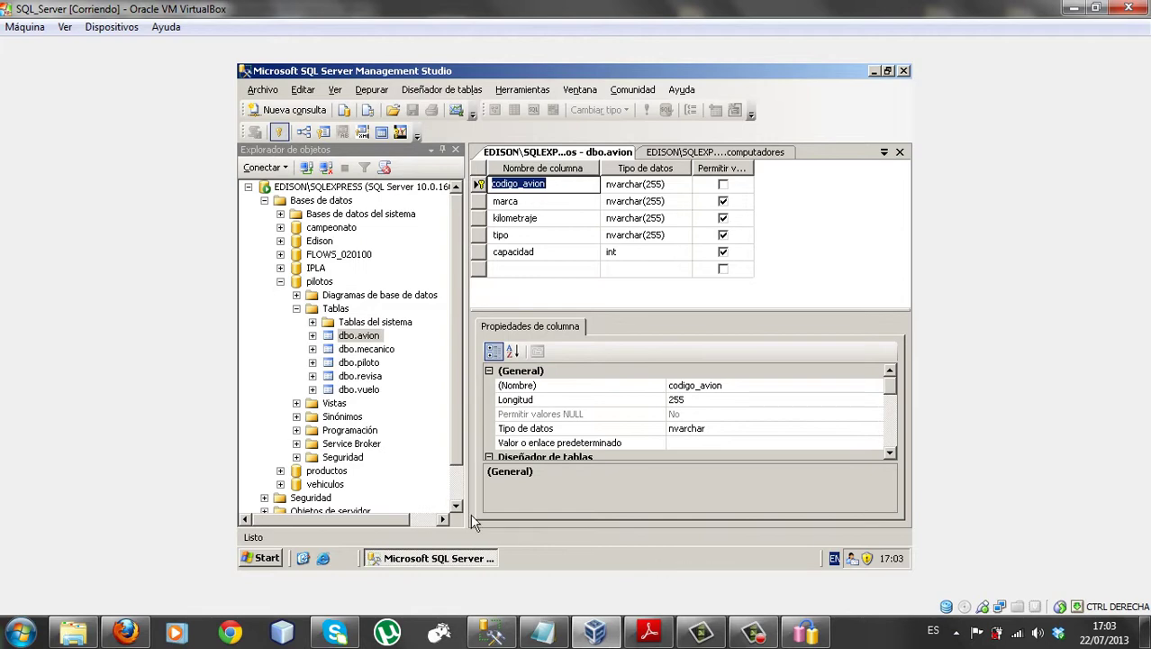
click(491, 631)
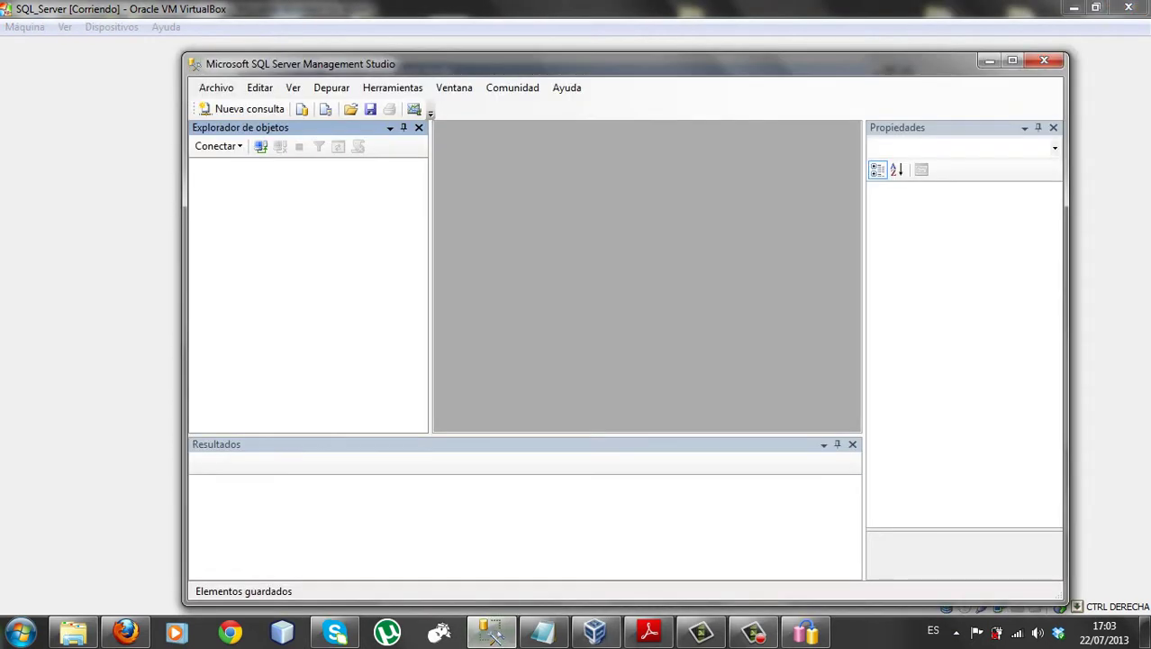
Connect to the EDISON\SQLEXPRESS database engine with SQL Server authentication, entering the account password
click(216, 146)
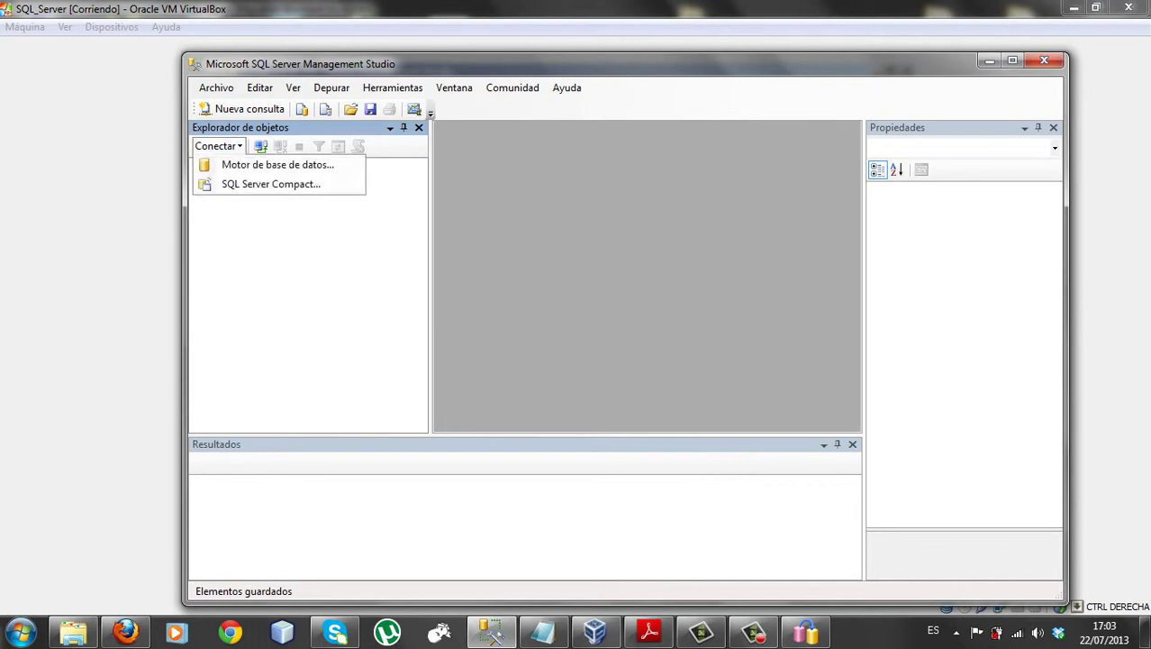
click(261, 162)
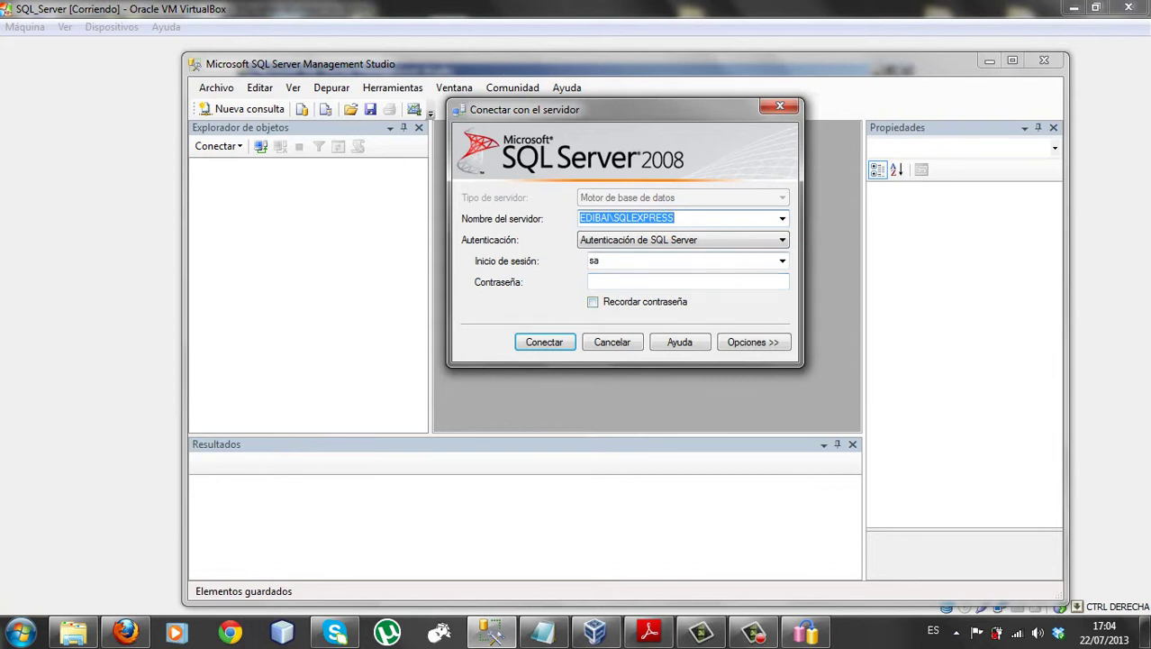
click(689, 281)
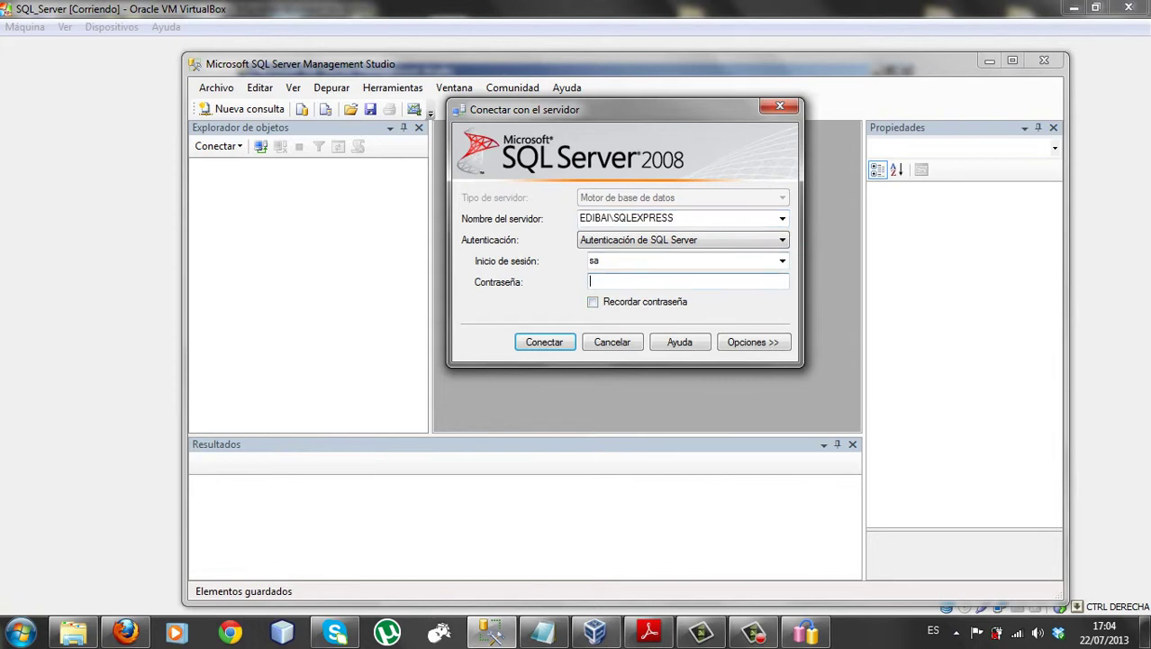
click(782, 218)
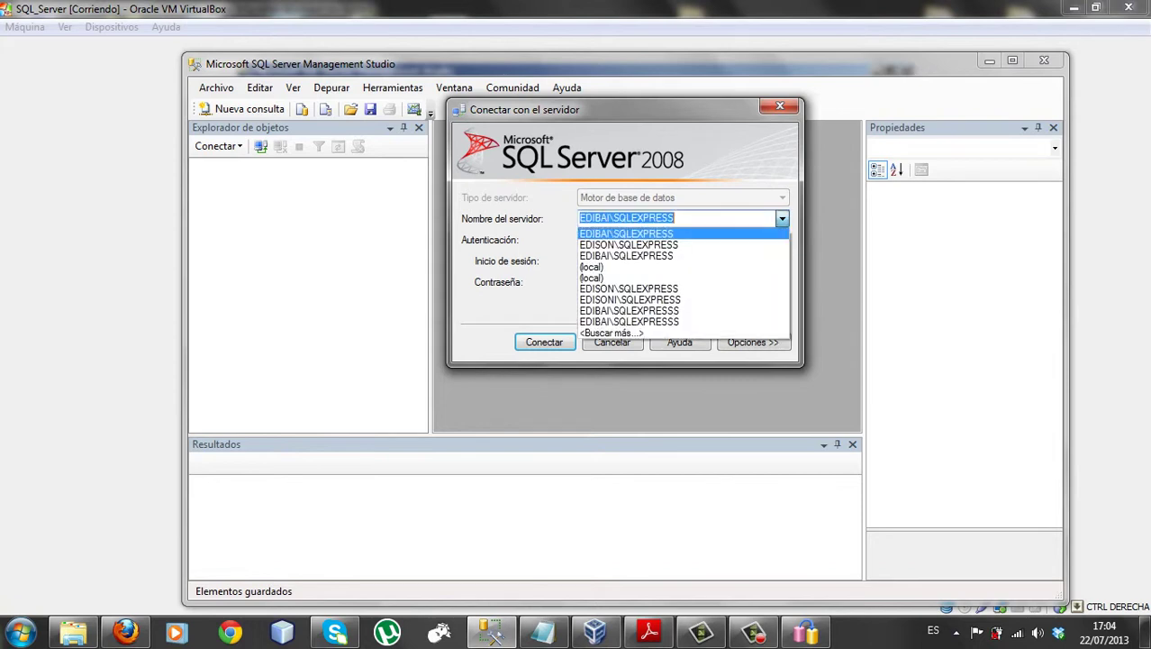
click(628, 244)
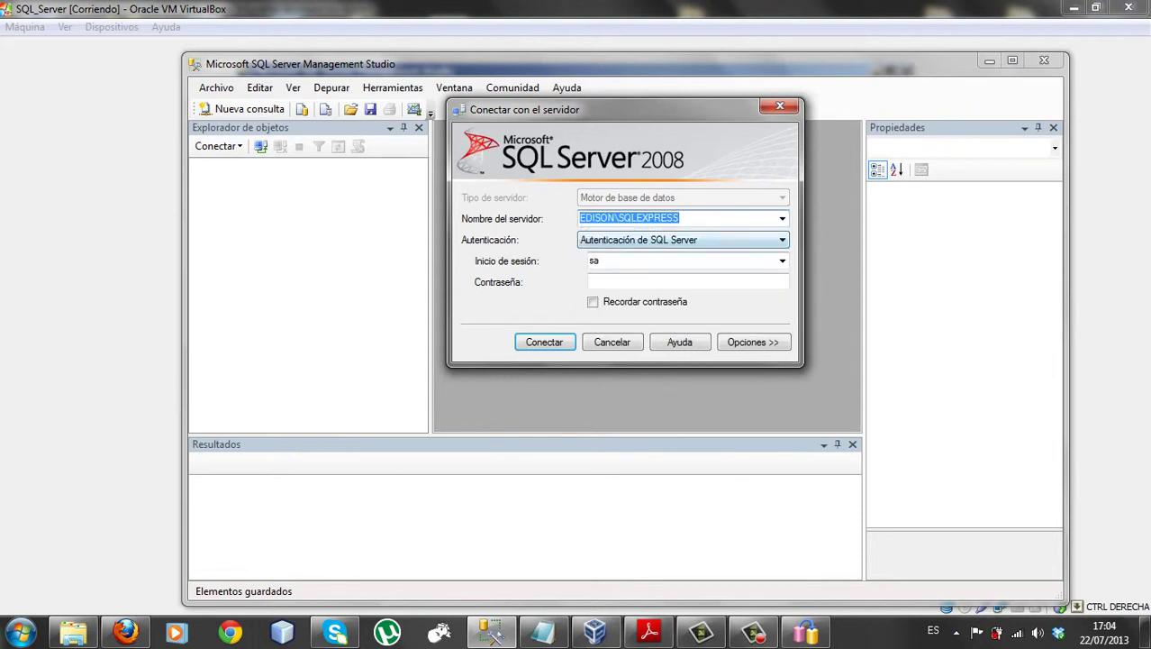
click(688, 281)
text(123)
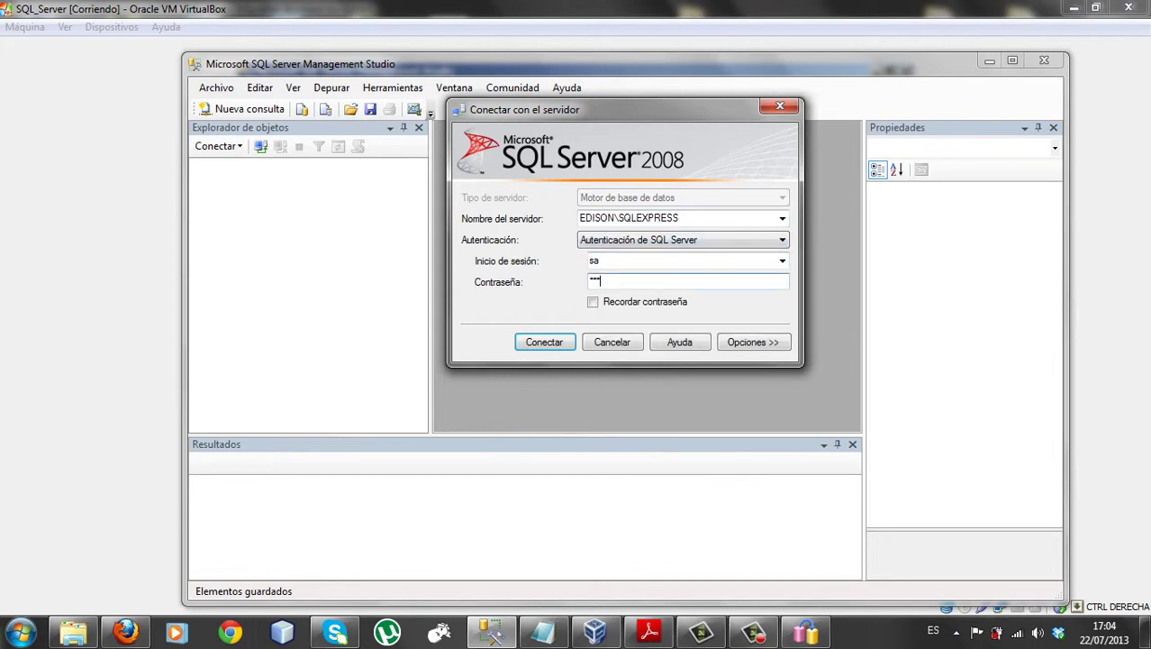
key(Return)
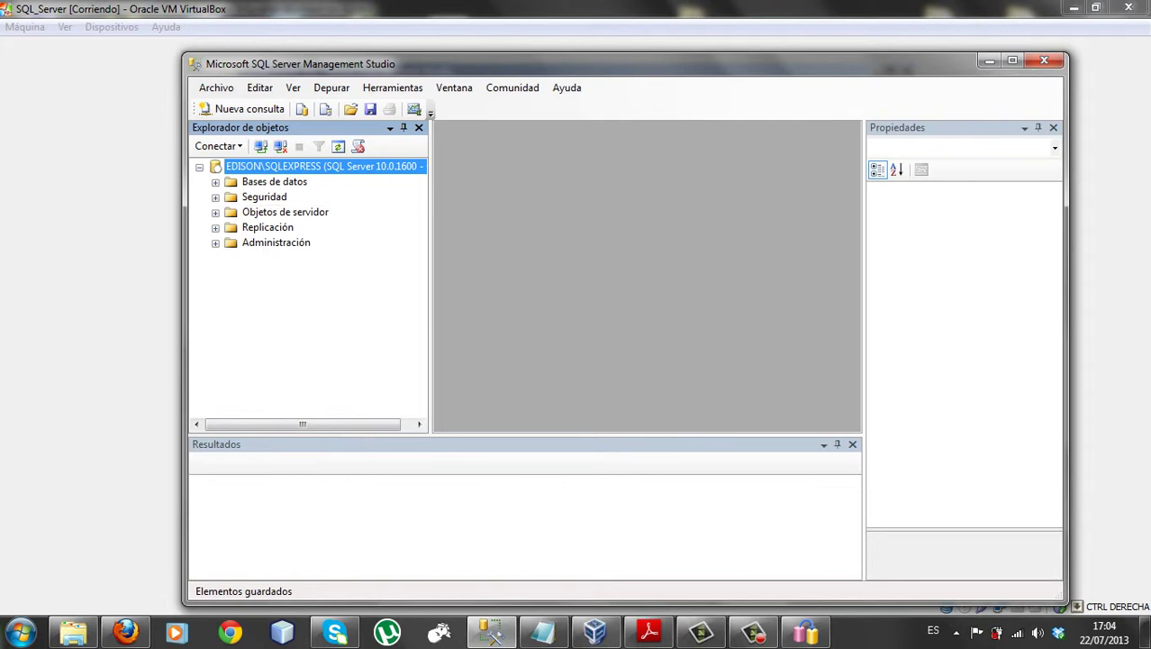
Open the dbo.avion design under pilotos > Tablas and enlarge the grid to show every column
click(215, 182)
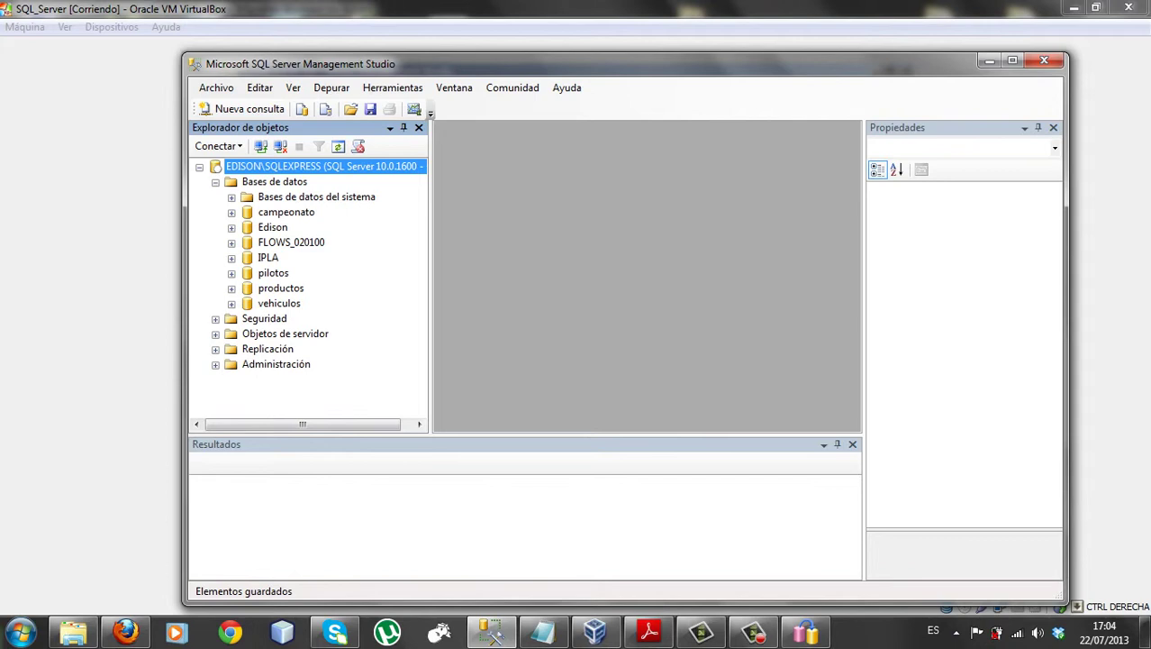
click(231, 273)
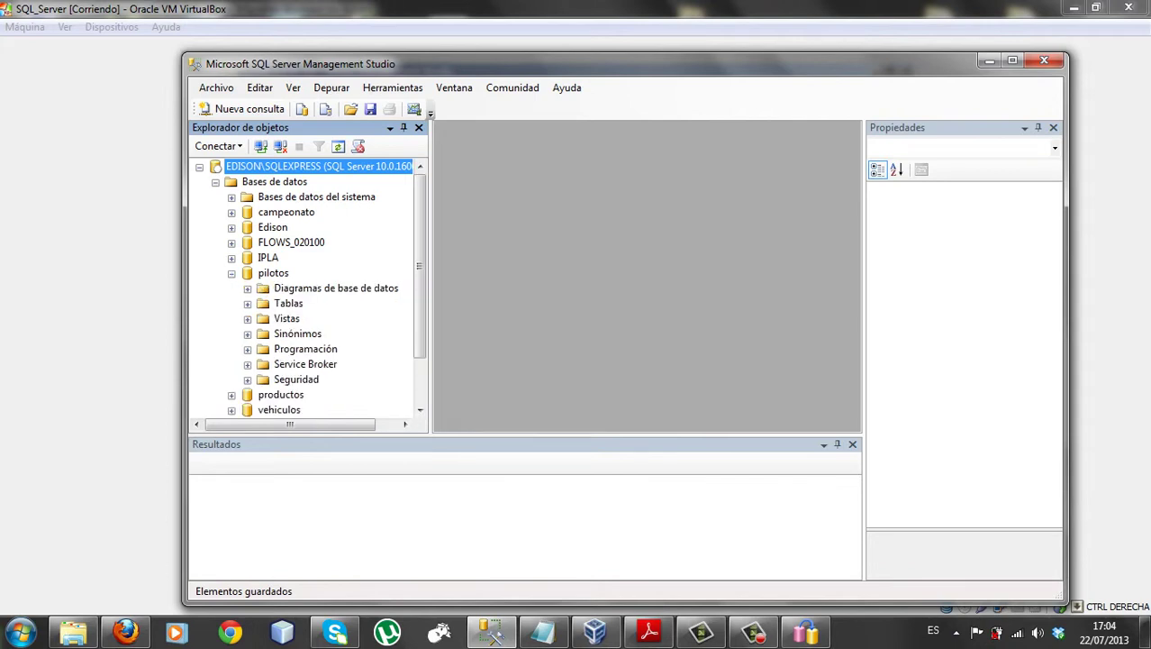
click(248, 303)
click(312, 334)
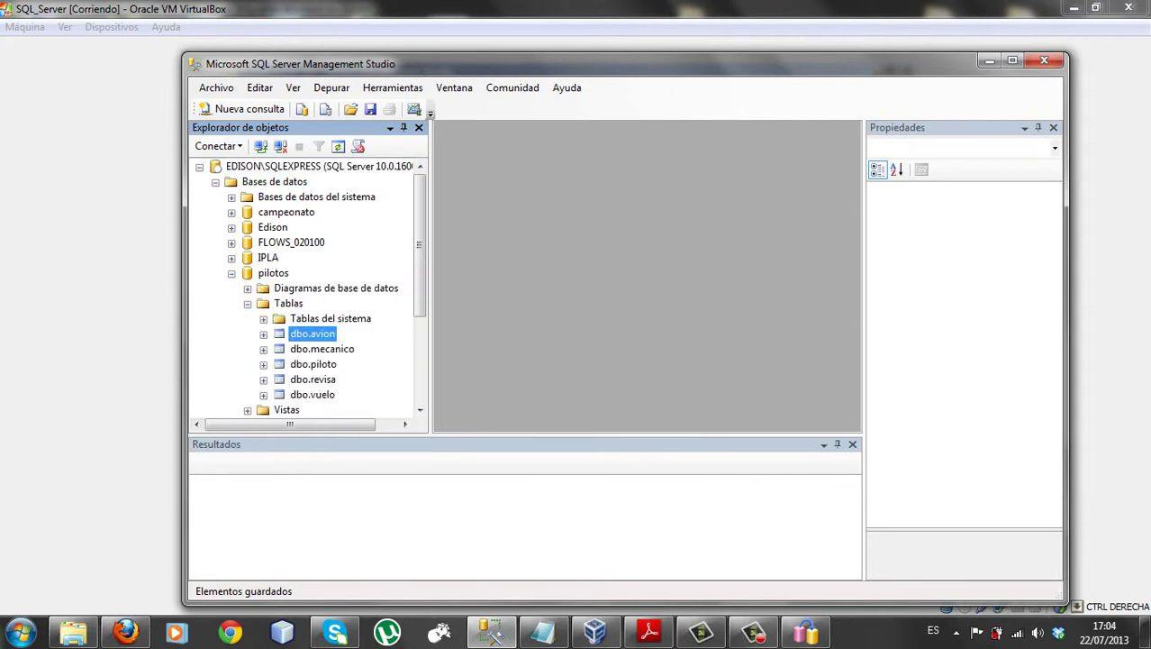
right_click(299, 322)
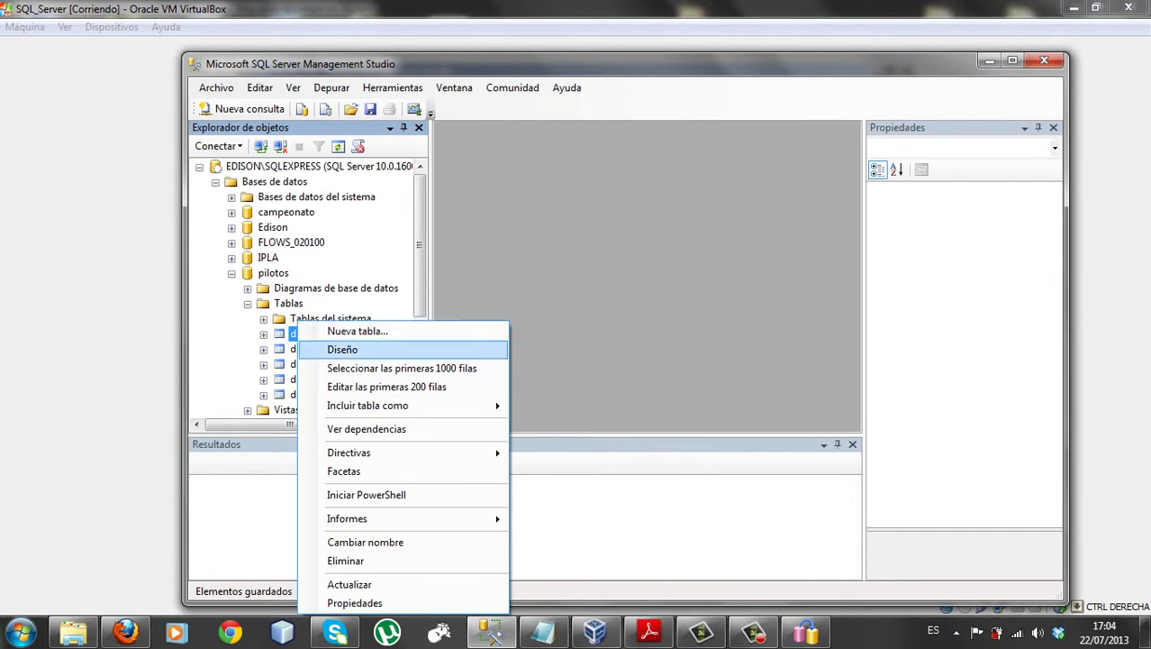
key(Return)
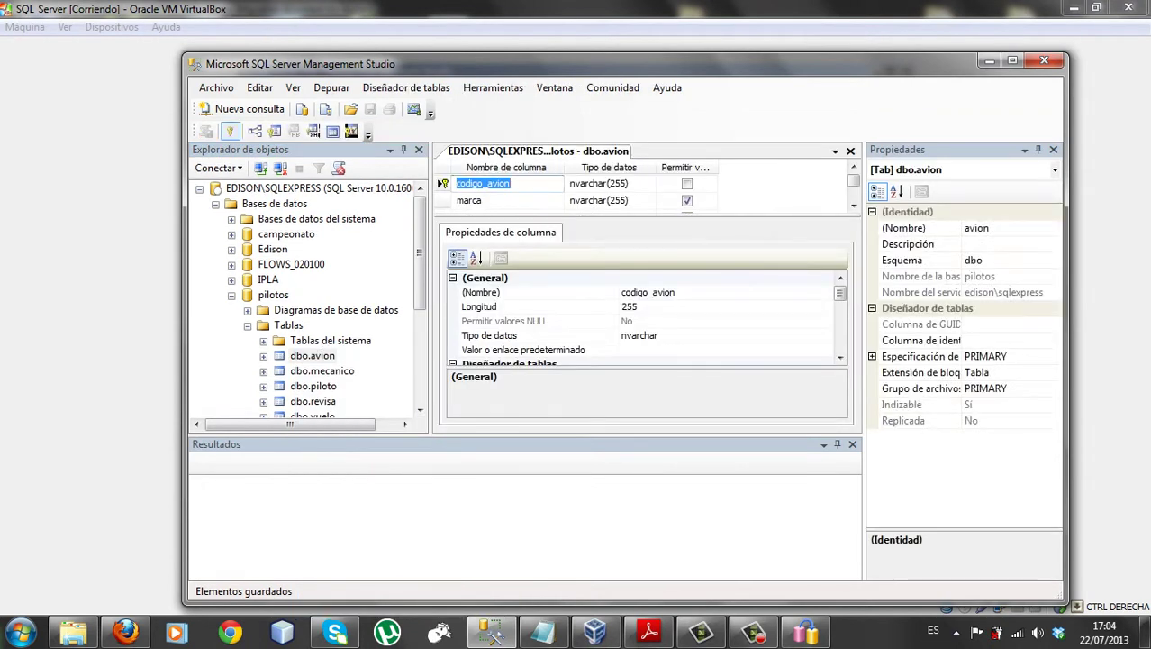
drag(635, 215, 635, 310)
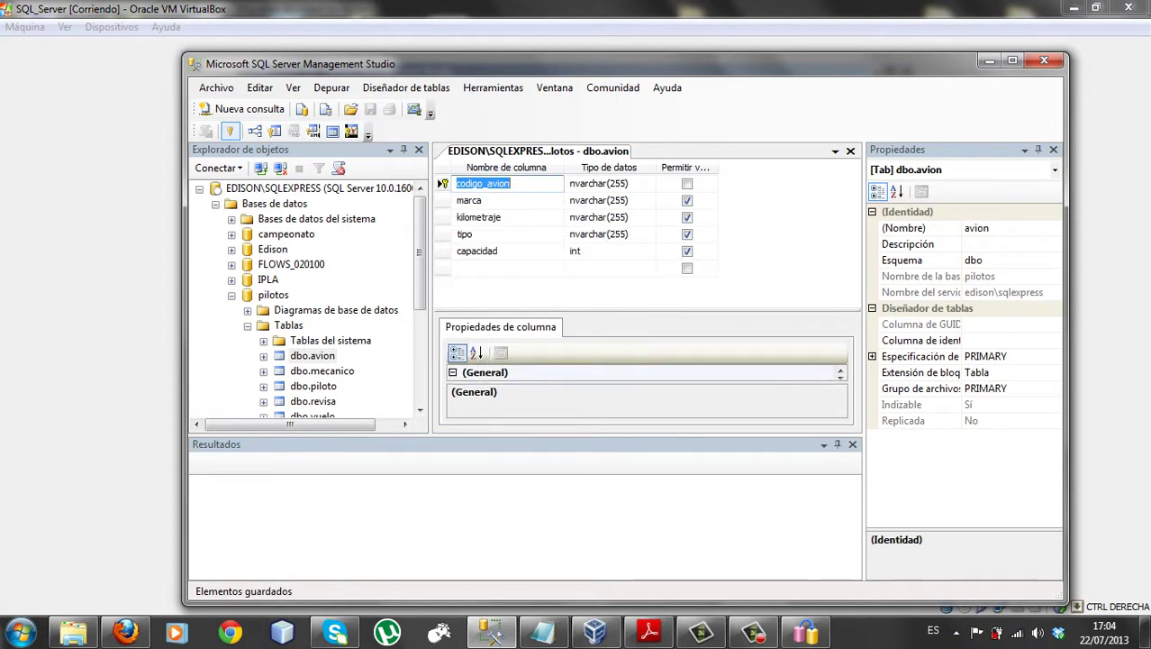
Delete the capacidad and tipo columns from dbo.avion and save the table
click(442, 251)
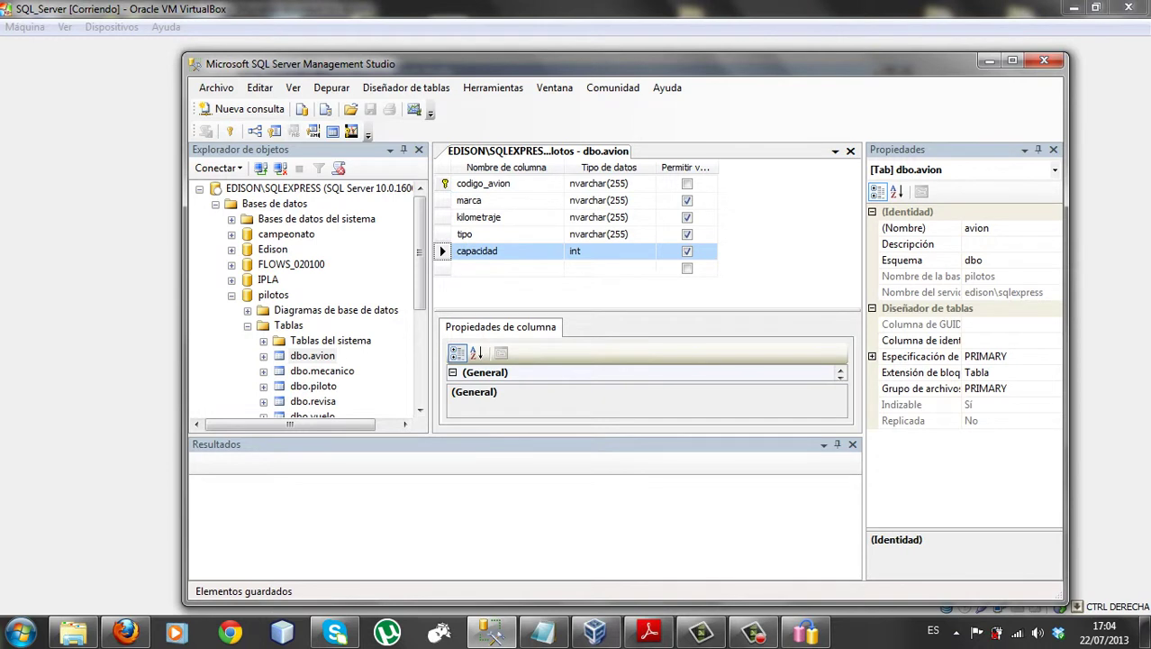
key(Delete)
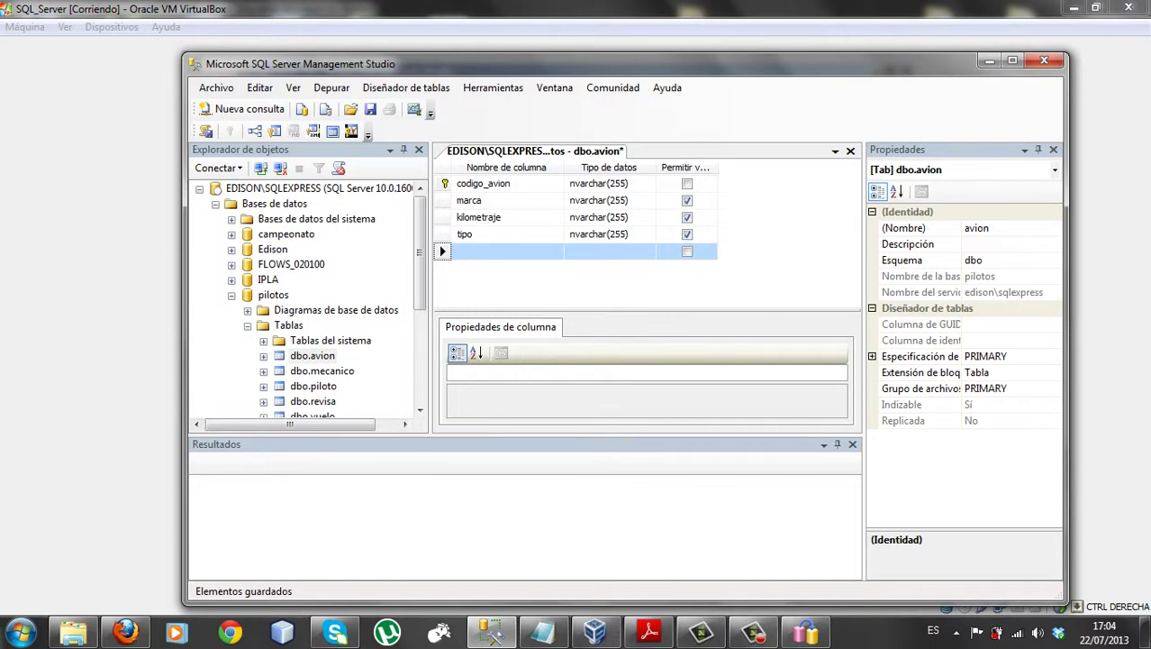
click(441, 234)
key(Delete)
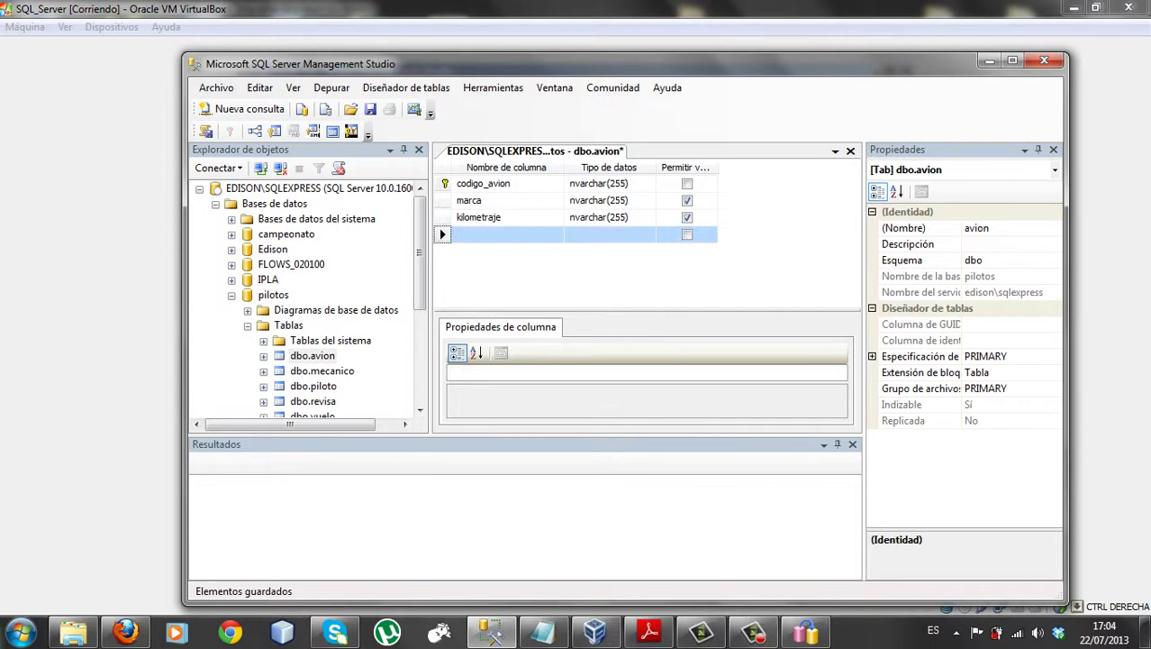
click(849, 150)
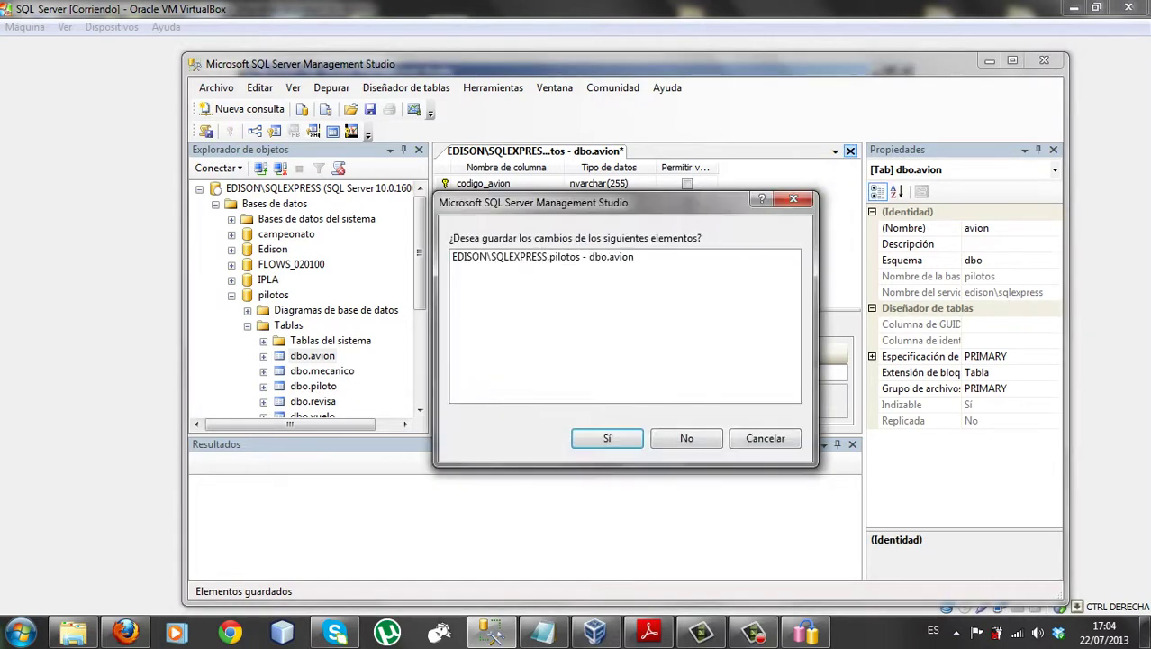
key(Return)
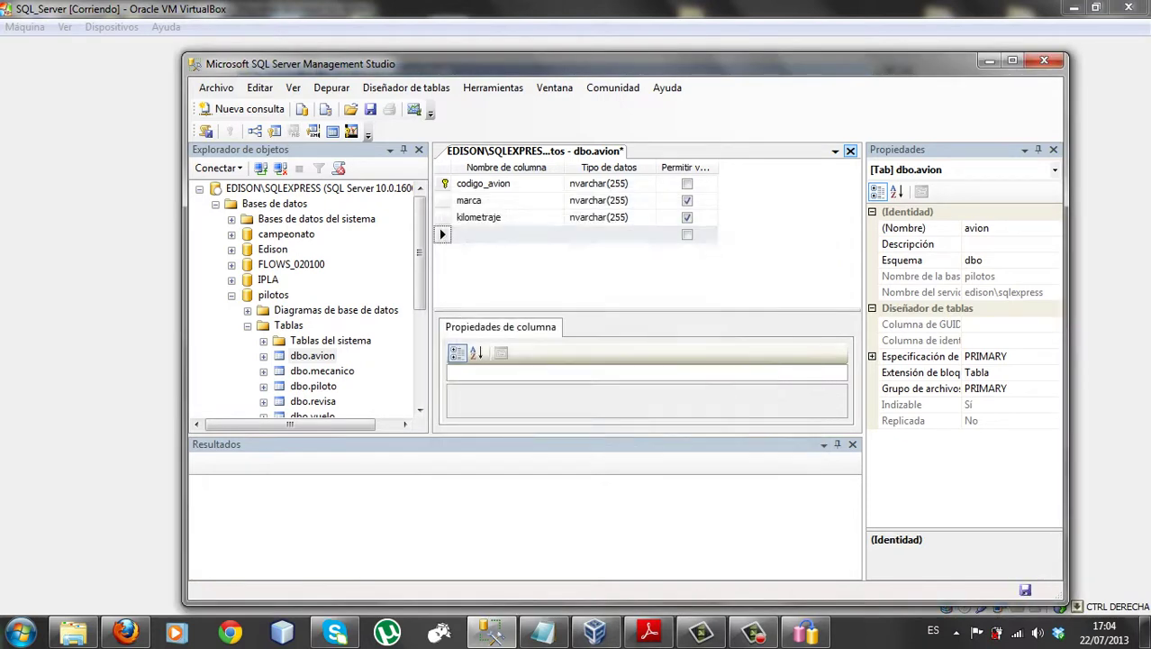
mouse_move(595, 631)
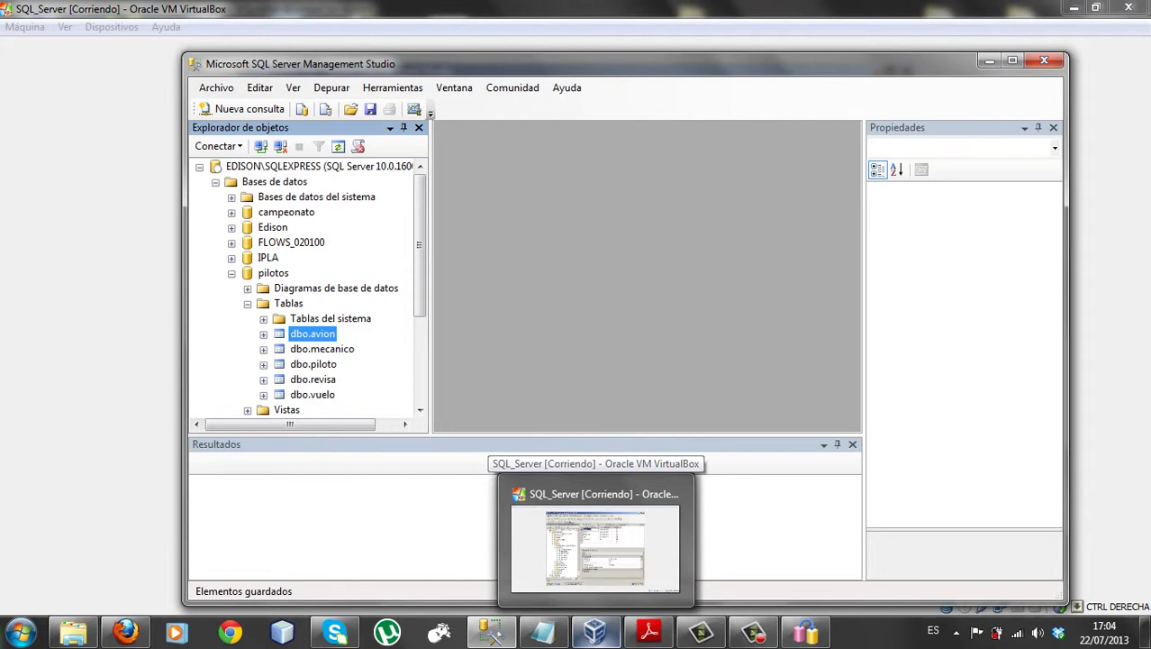
Close the open avion and computadores table designer tabs
click(595, 545)
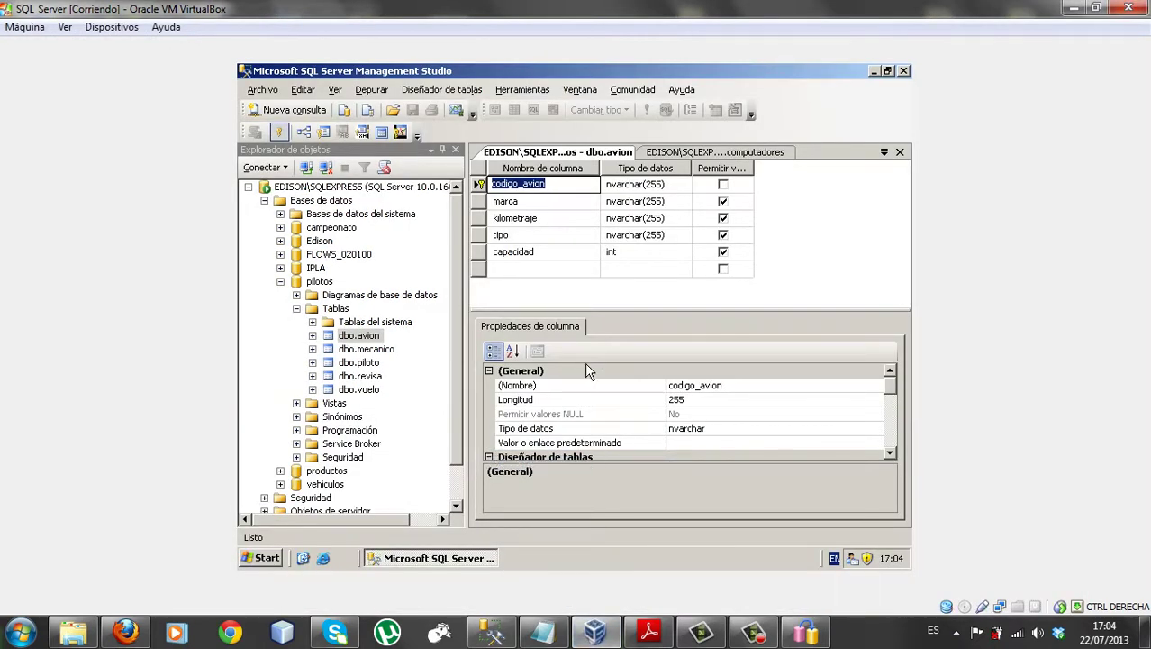
click(354, 338)
right_click(353, 337)
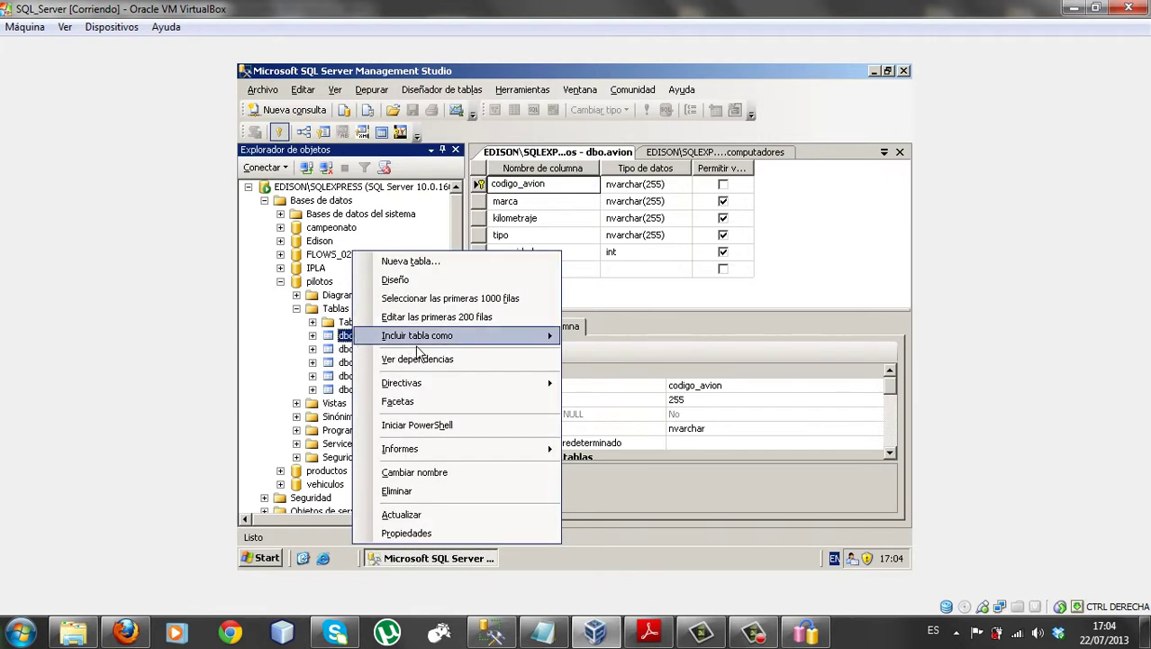
click(459, 281)
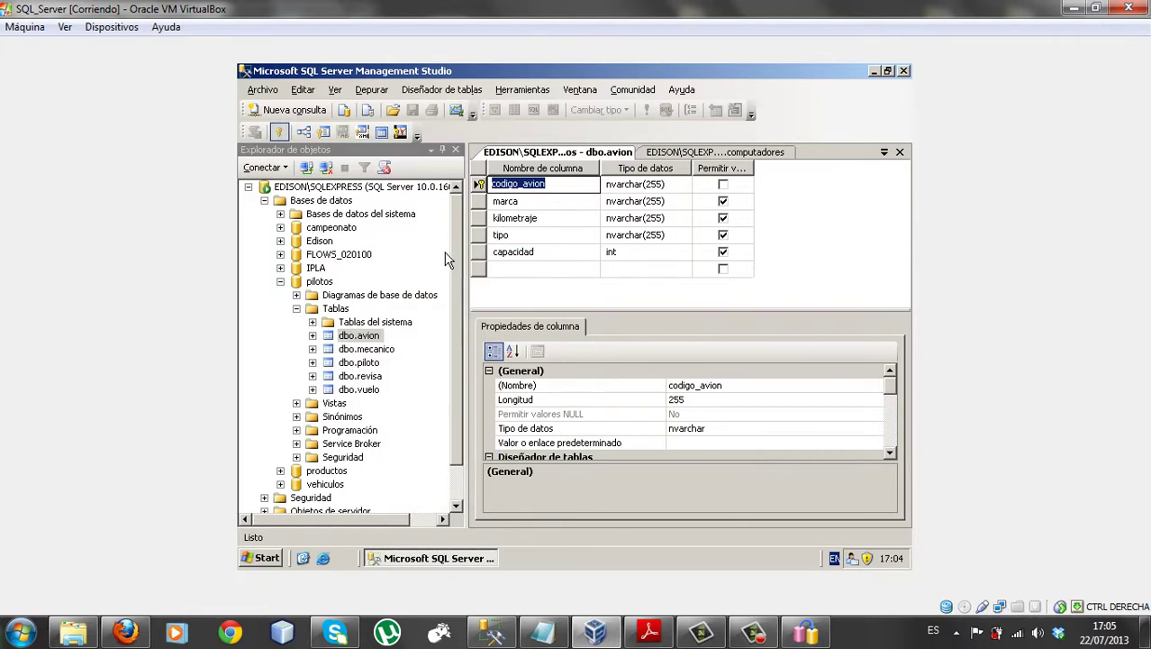
mouse_move(455, 237)
mouse_down()
mouse_move(456, 250)
mouse_move(456, 237)
mouse_up()
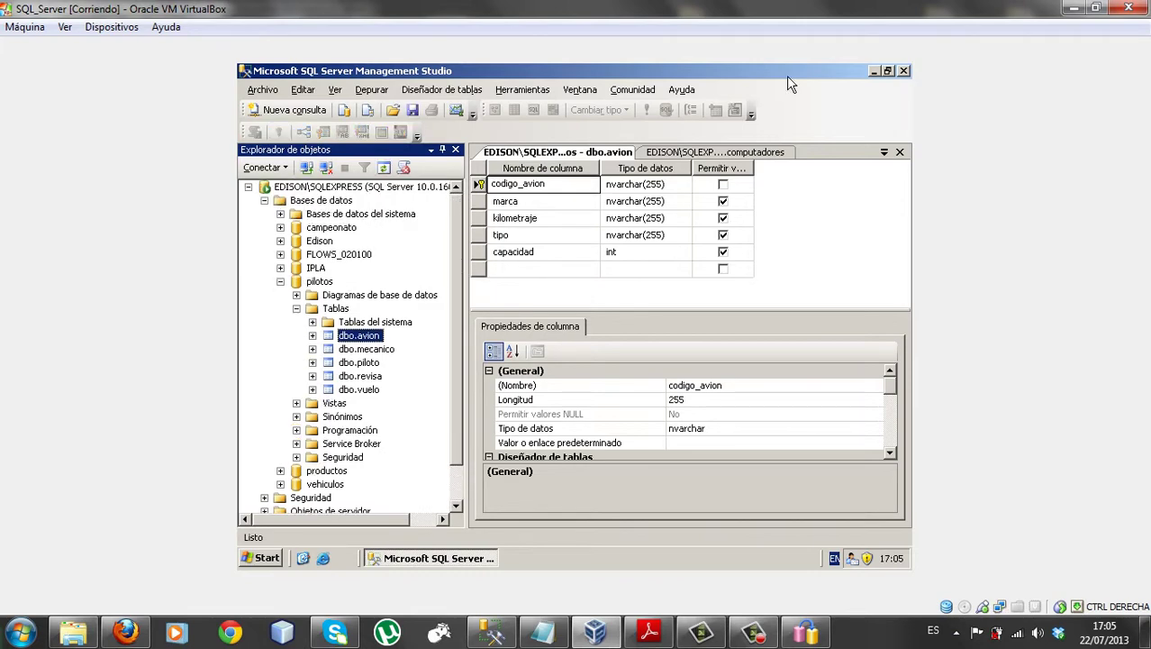
click(899, 151)
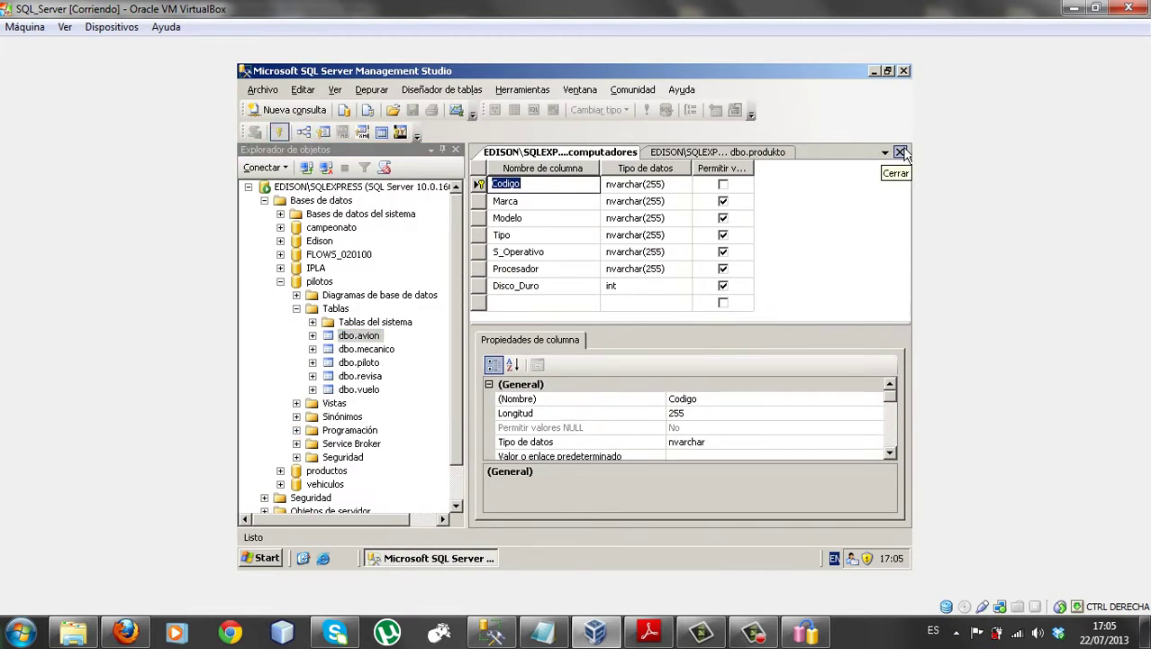
click(899, 151)
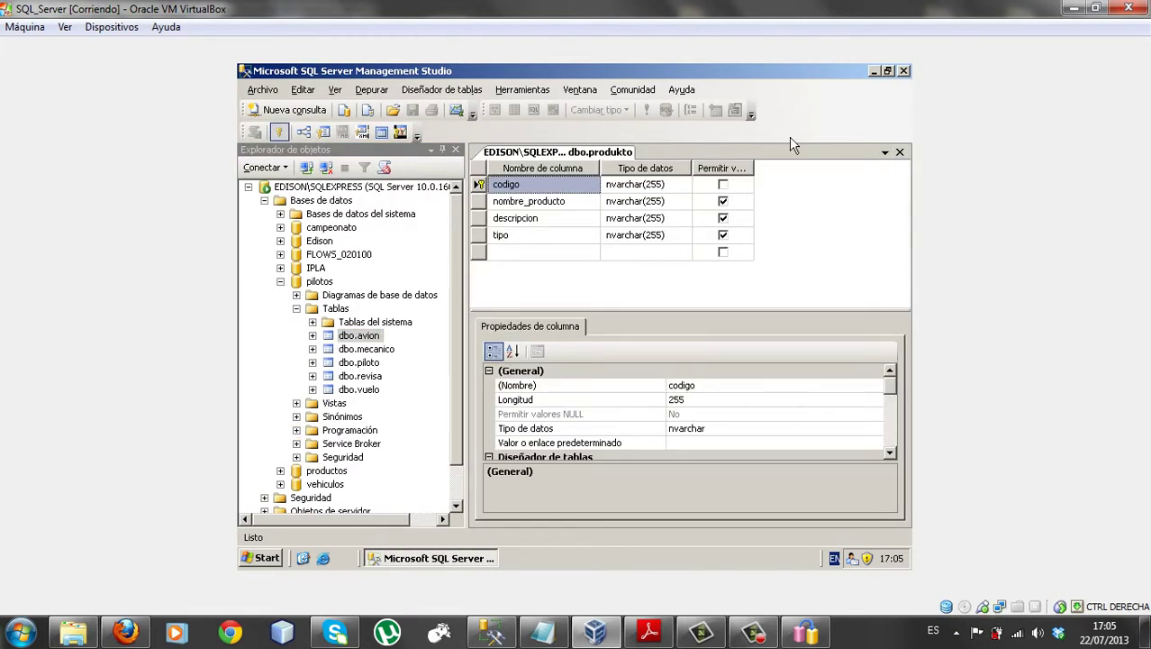
Refresh the databases and reopen dbo.avion's design, now listing codigo_avion, marca and kilometraje
right_click(308, 203)
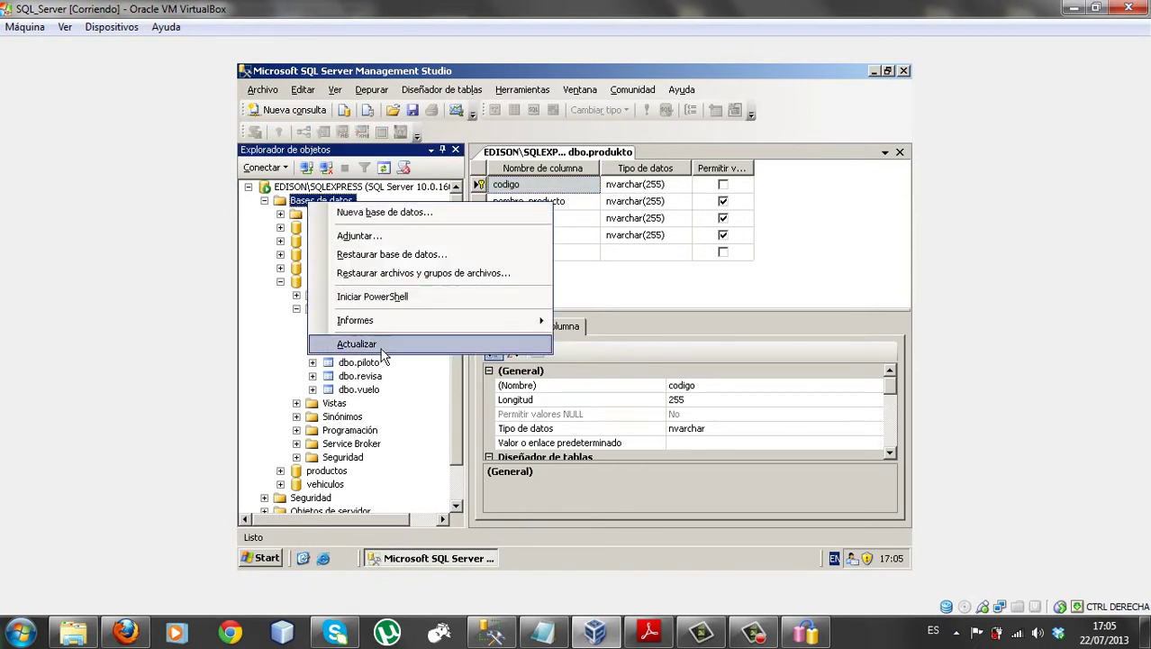
click(357, 344)
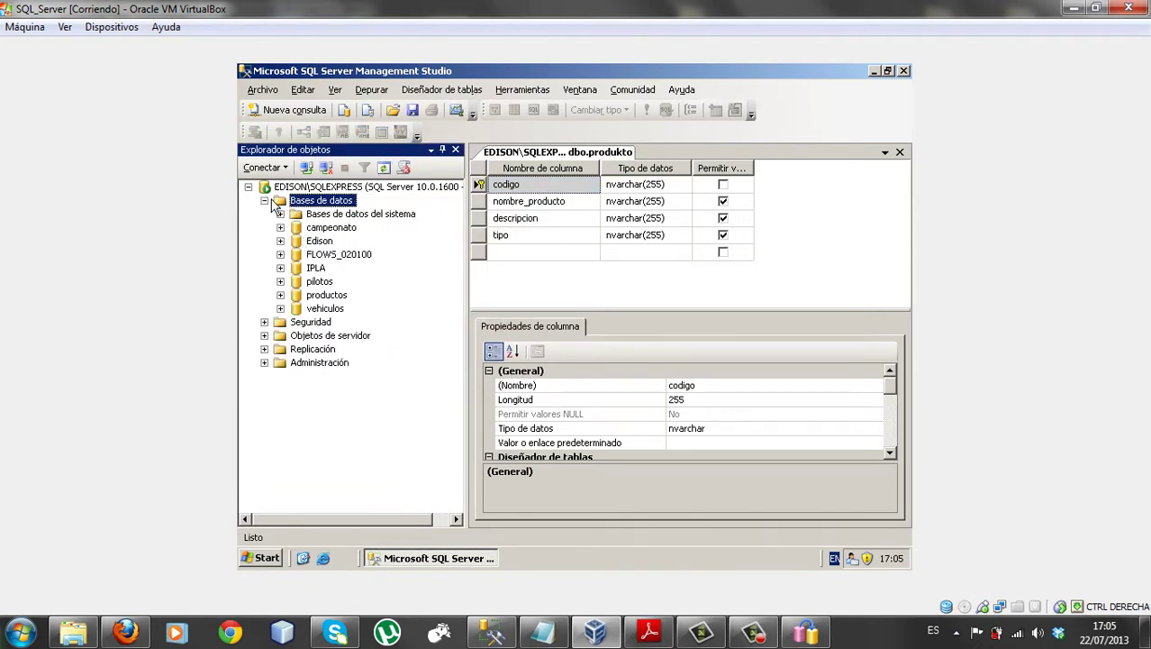
click(280, 267)
click(296, 294)
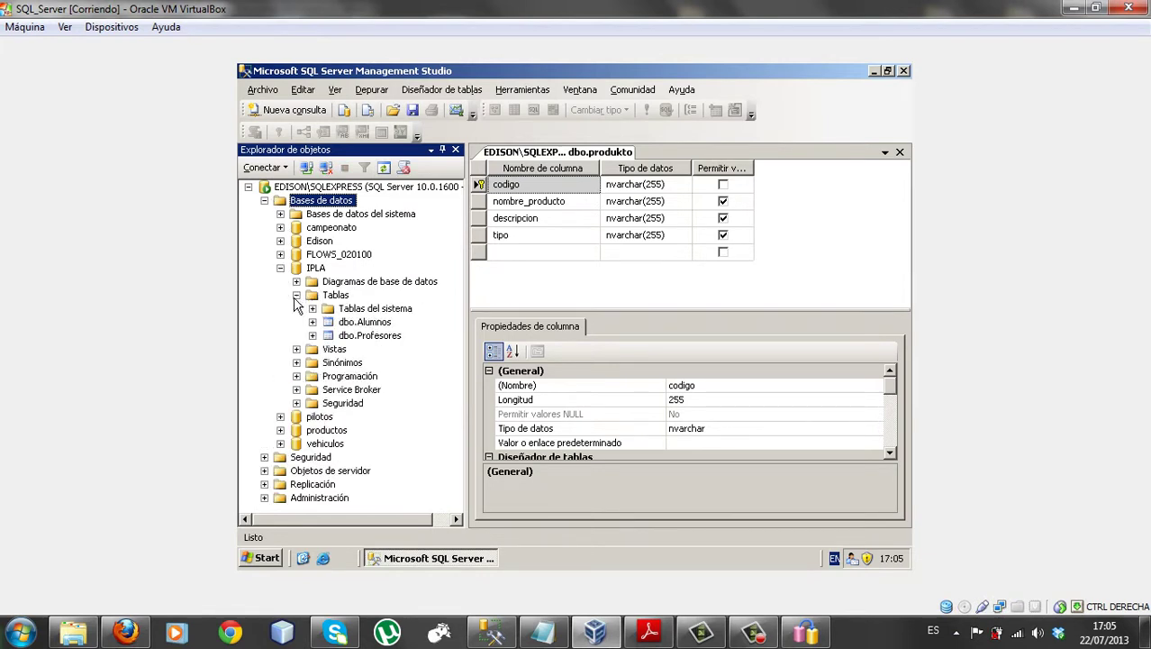
click(280, 268)
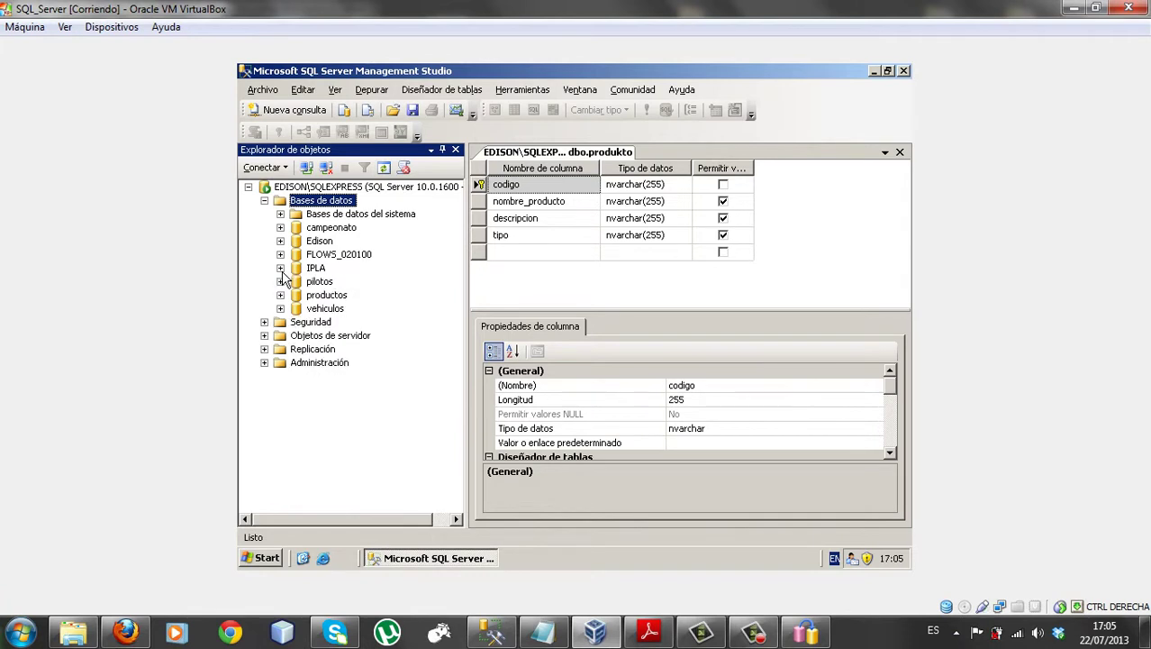
click(280, 281)
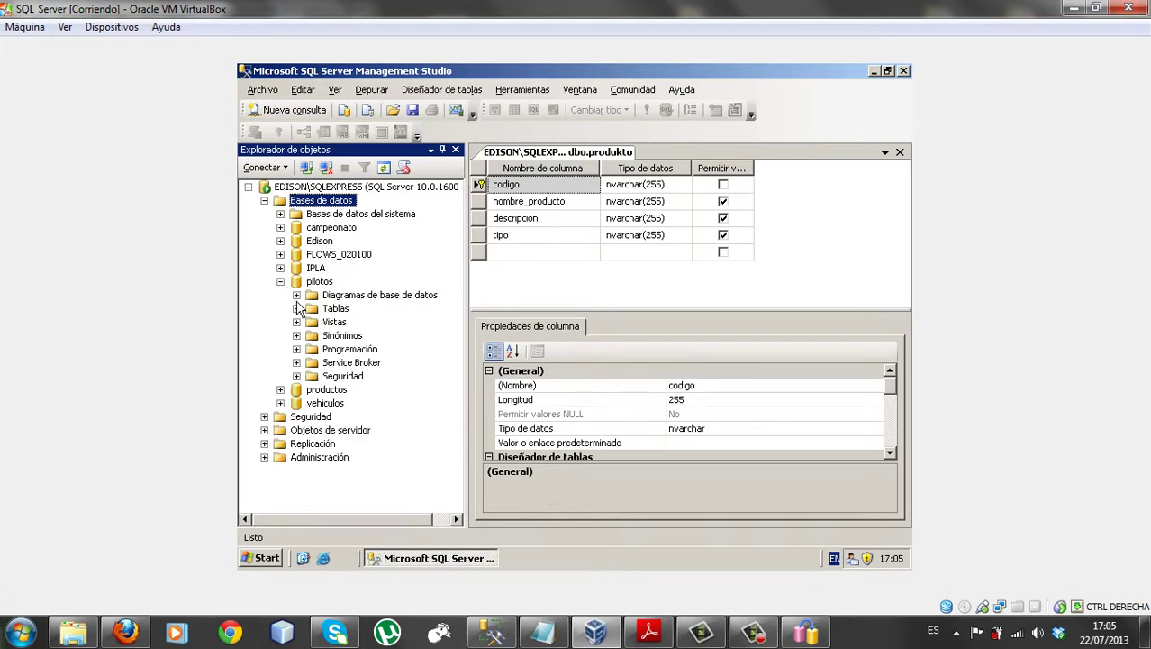
click(296, 308)
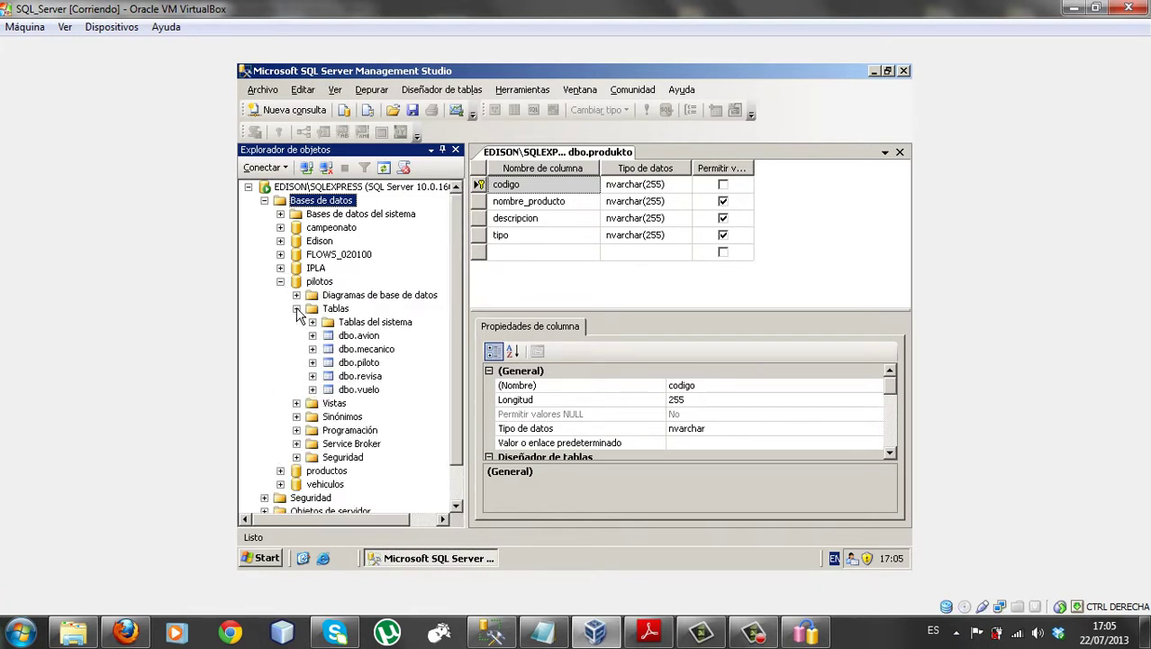
right_click(352, 337)
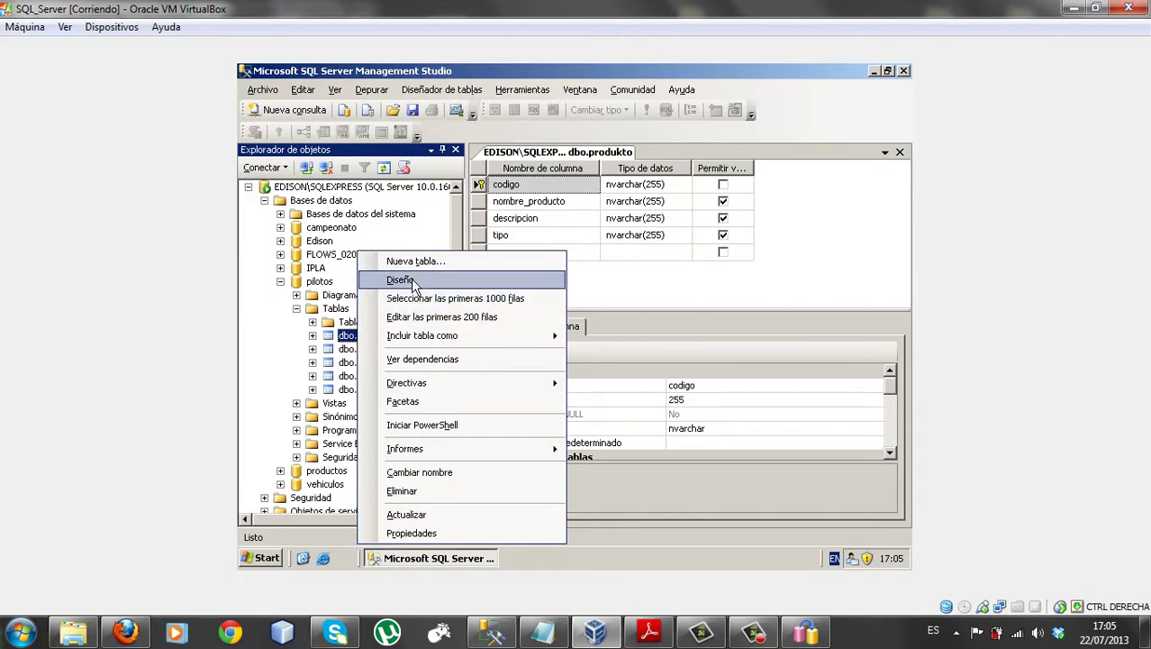
click(402, 280)
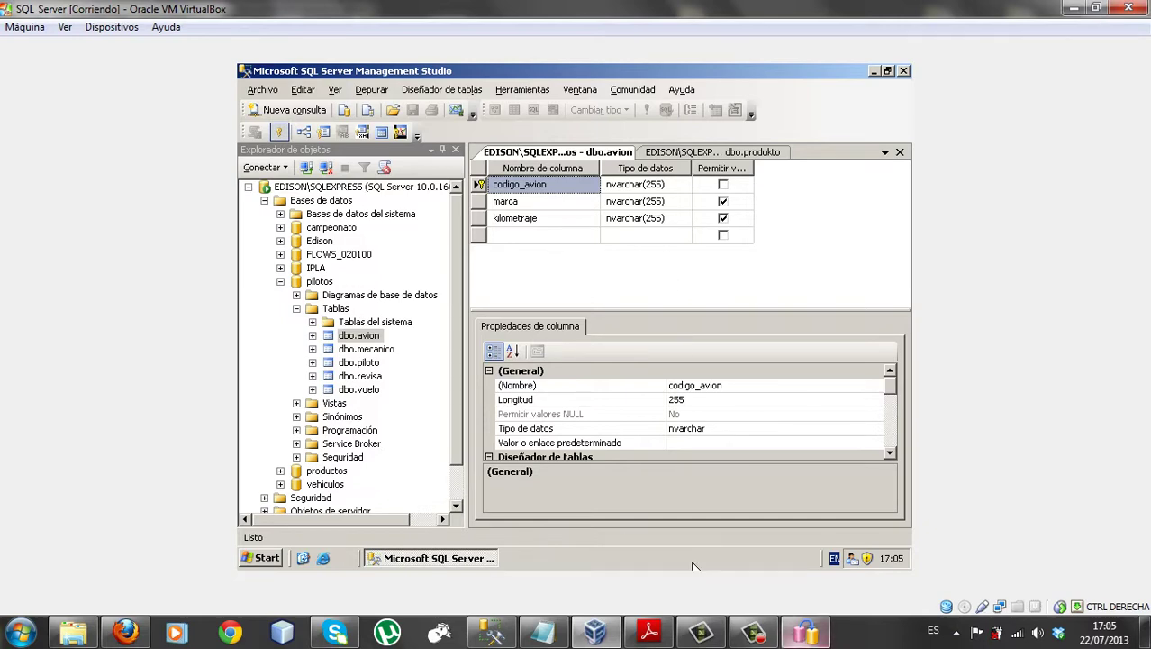
click(805, 631)
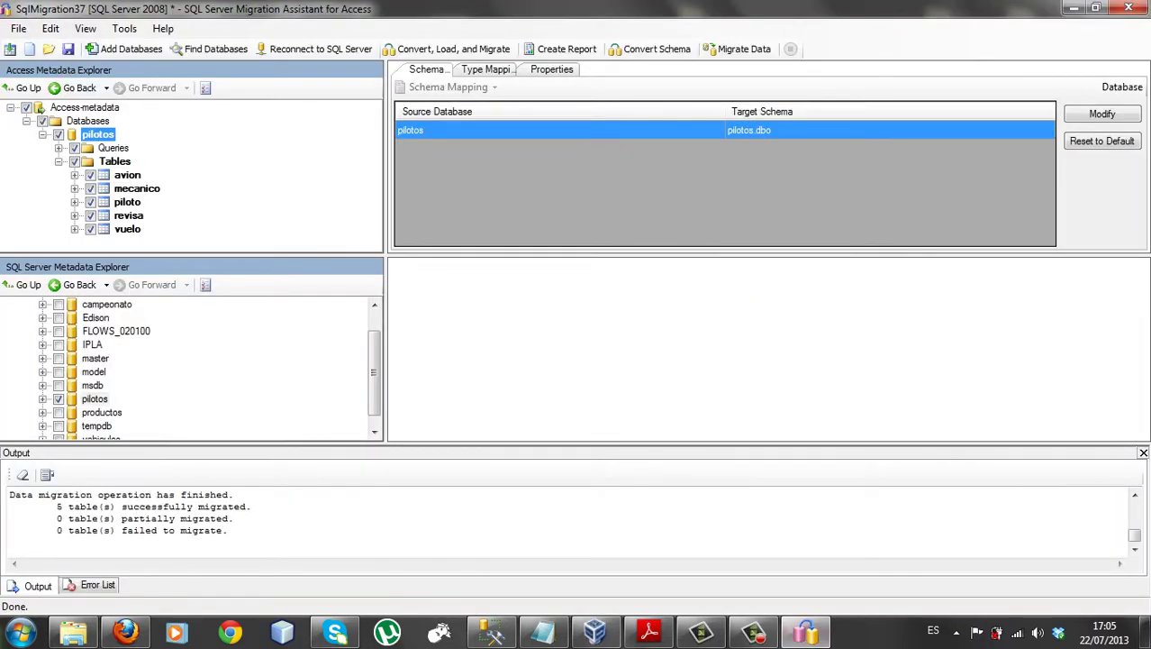
Synchronize the pilotos SQL Server metadata with the database
click(94, 398)
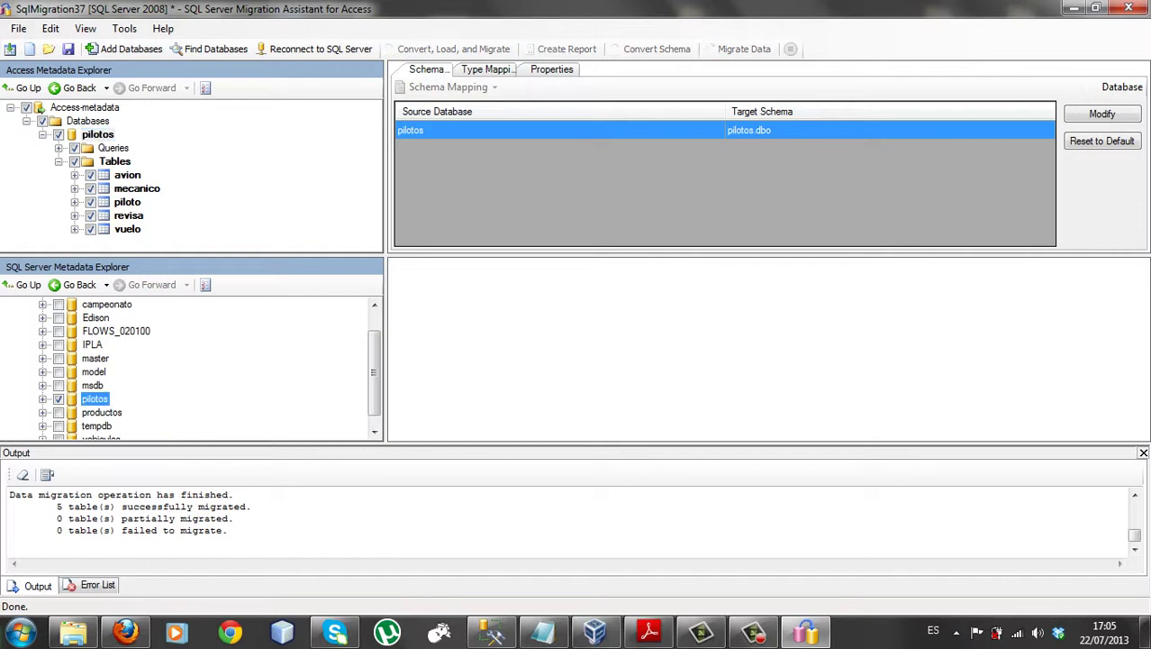
right_click(94, 398)
click(180, 455)
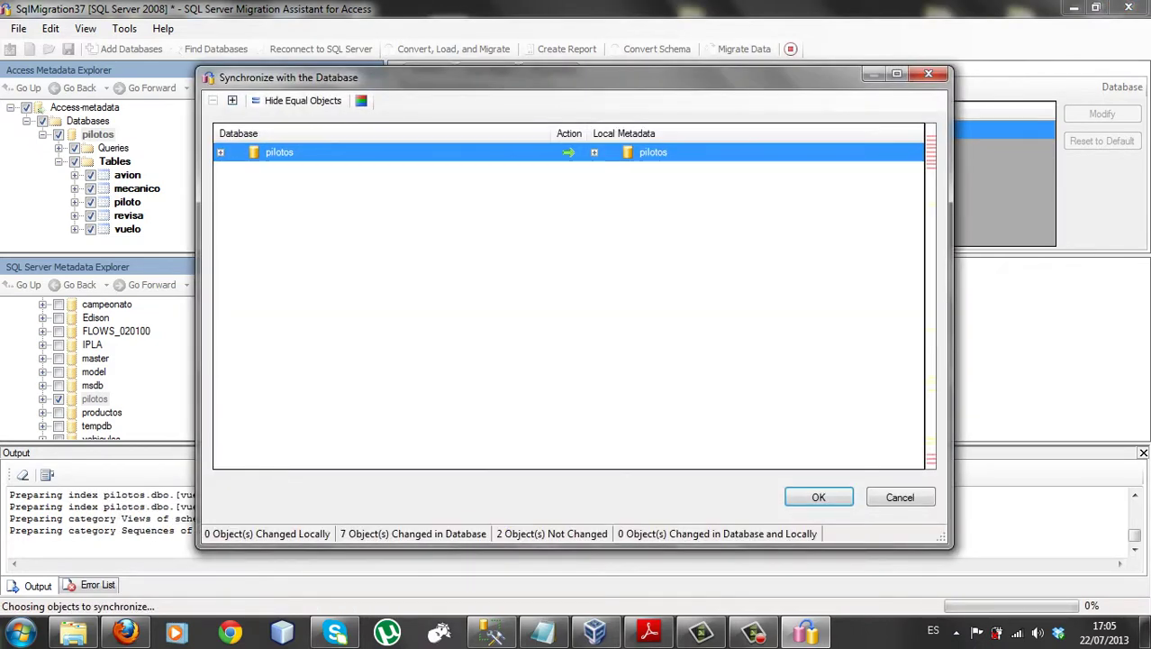
click(819, 497)
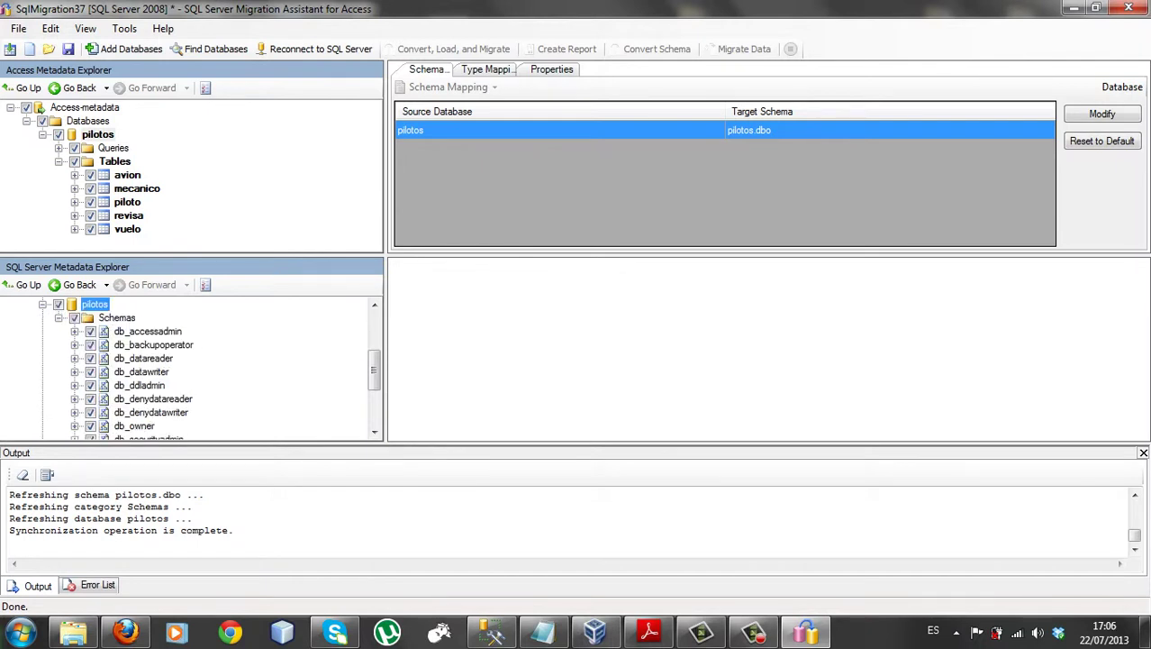
Expand dbo > Tables and view the avion table's three remaining columns
scroll(189, 369, down, 2)
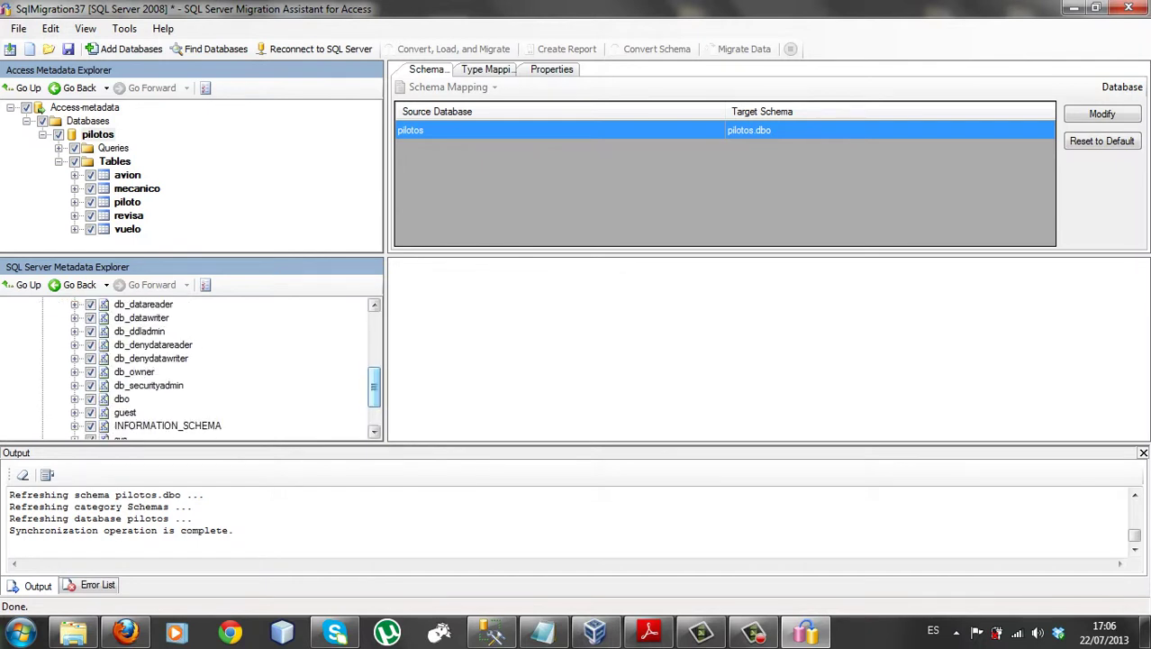
click(75, 399)
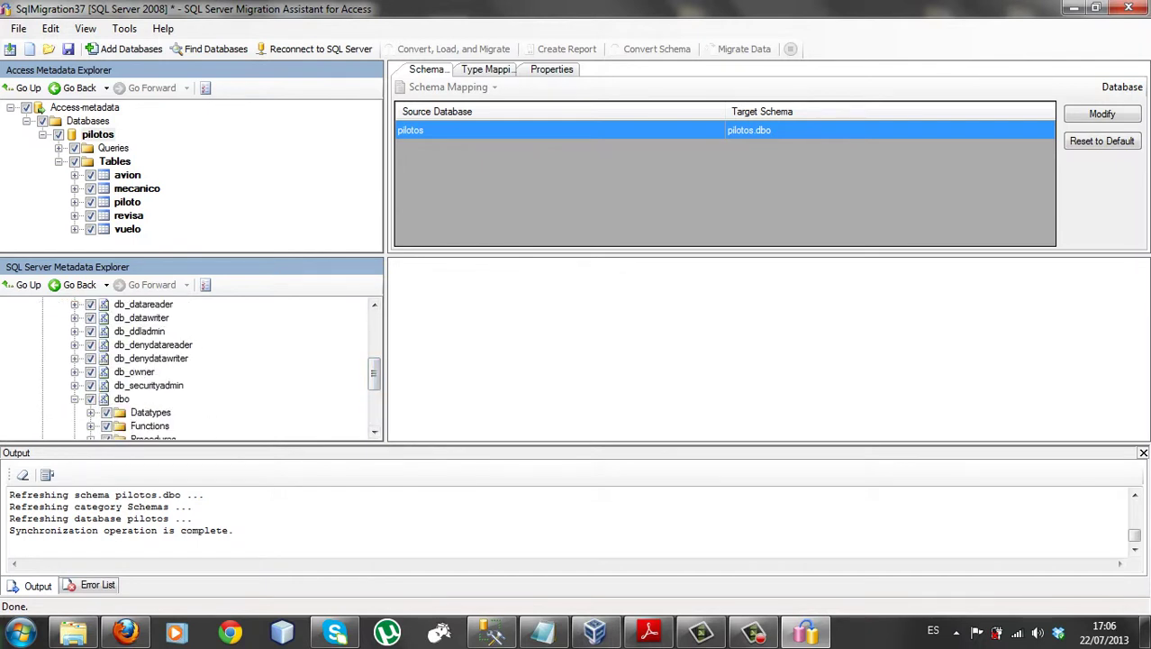
scroll(207, 370, down, 3)
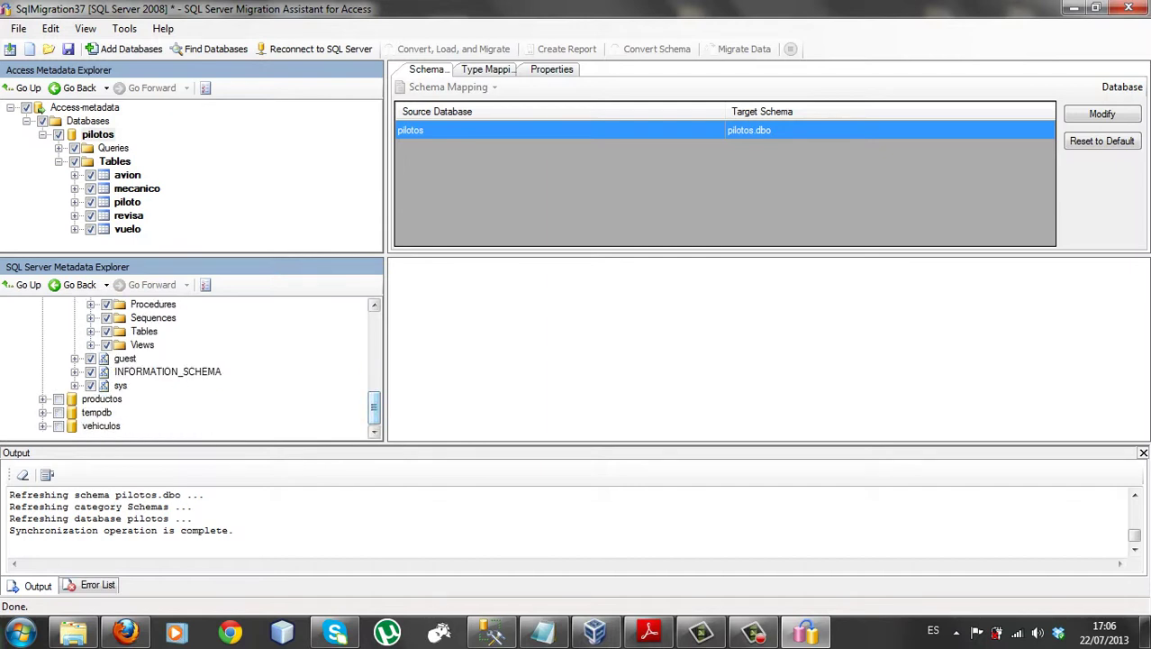
click(91, 332)
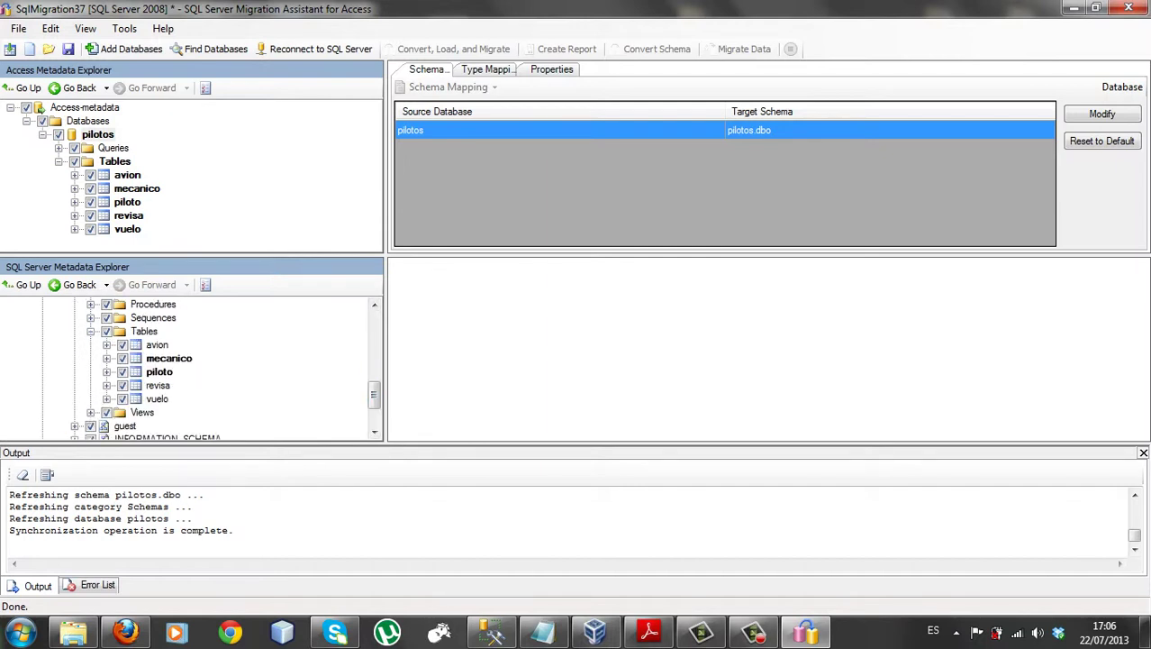
click(156, 345)
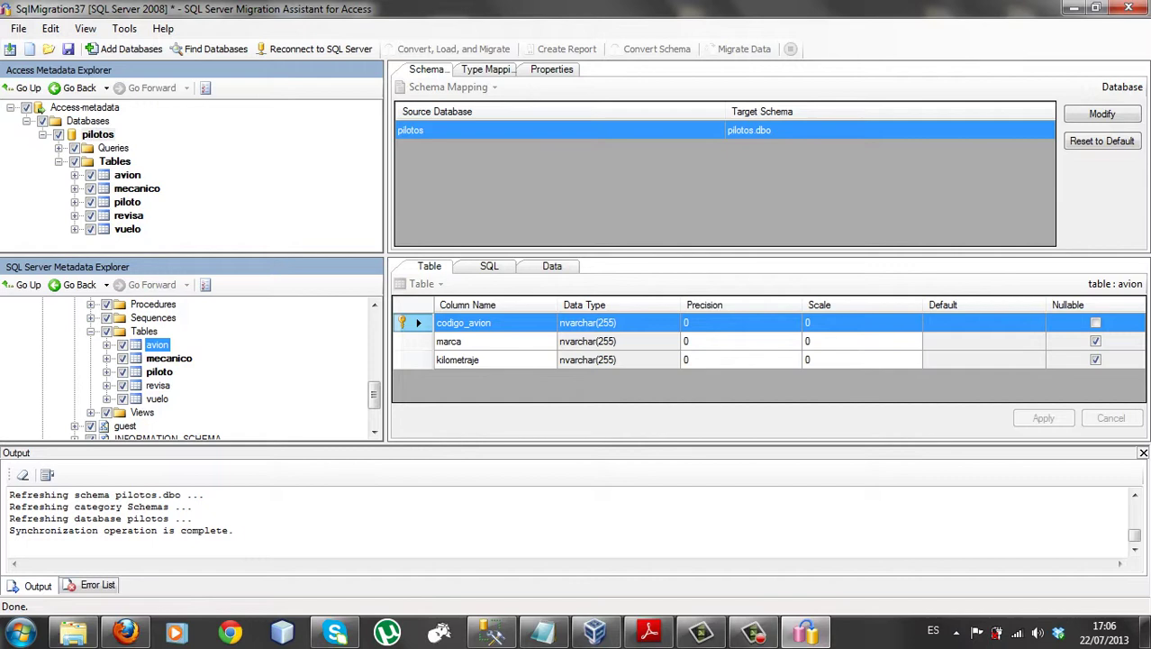
click(492, 631)
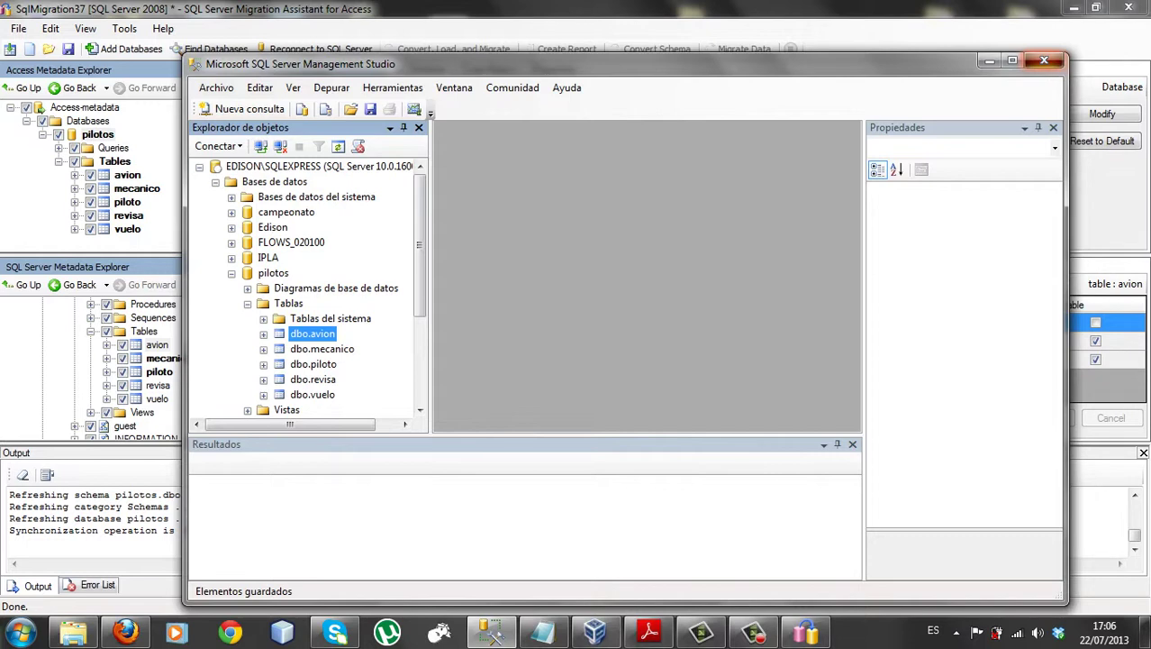
Close Management Studio so SSMA's synchronized avion table details are in front
click(1044, 60)
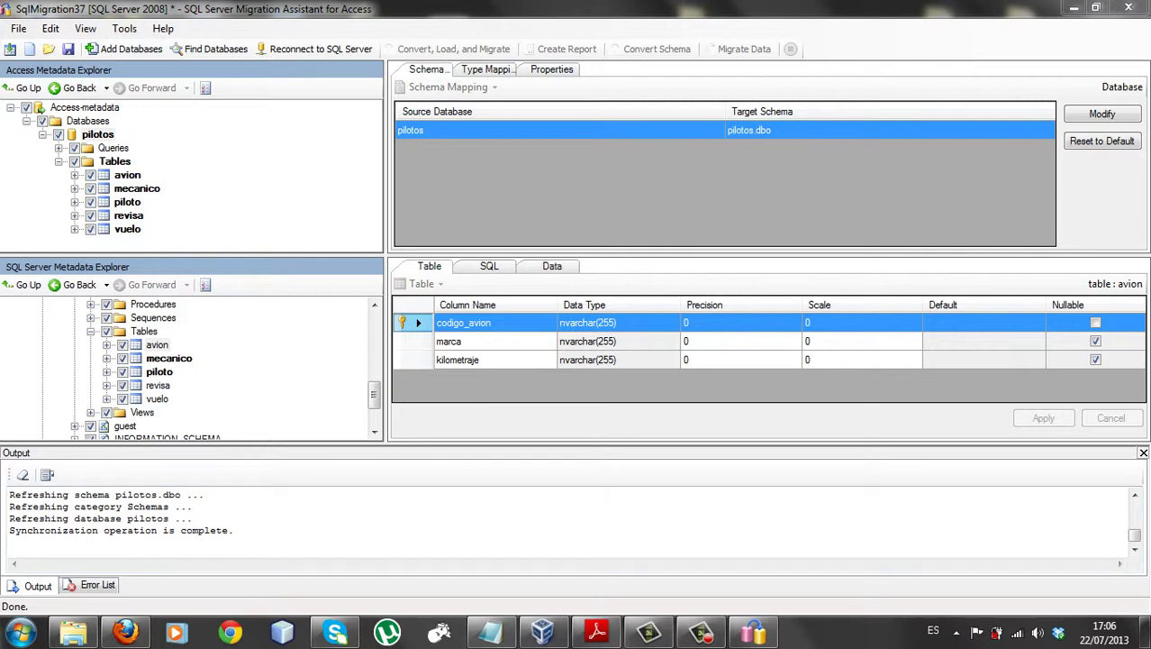
click(700, 630)
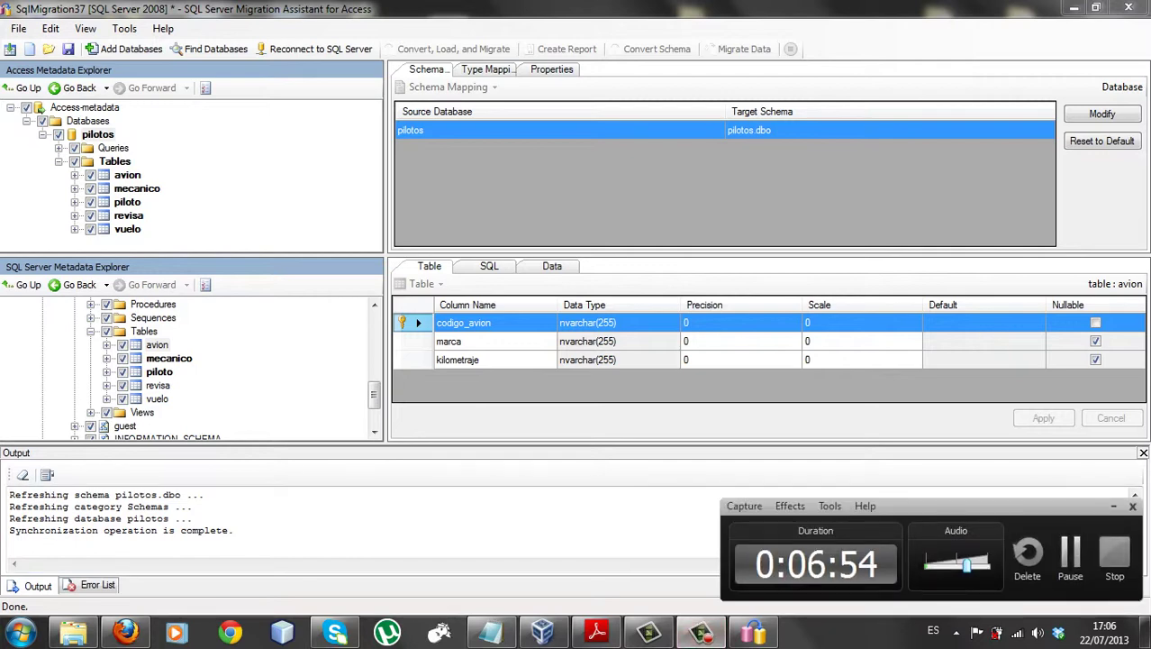